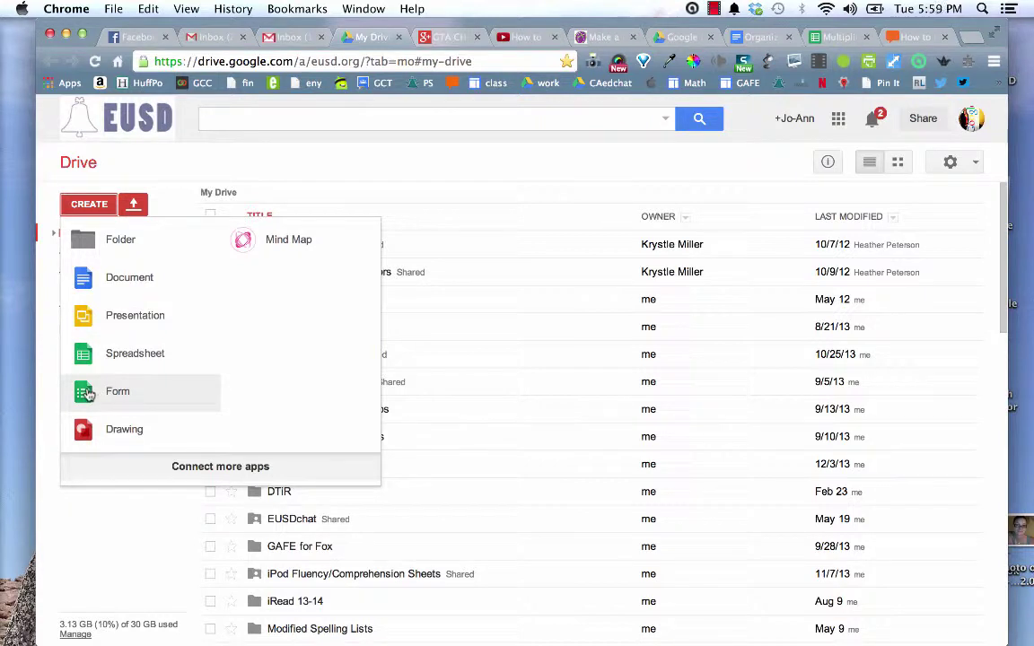
Step: Create a new form titled "Response Form" with the Blue Birds theme
click(88, 393)
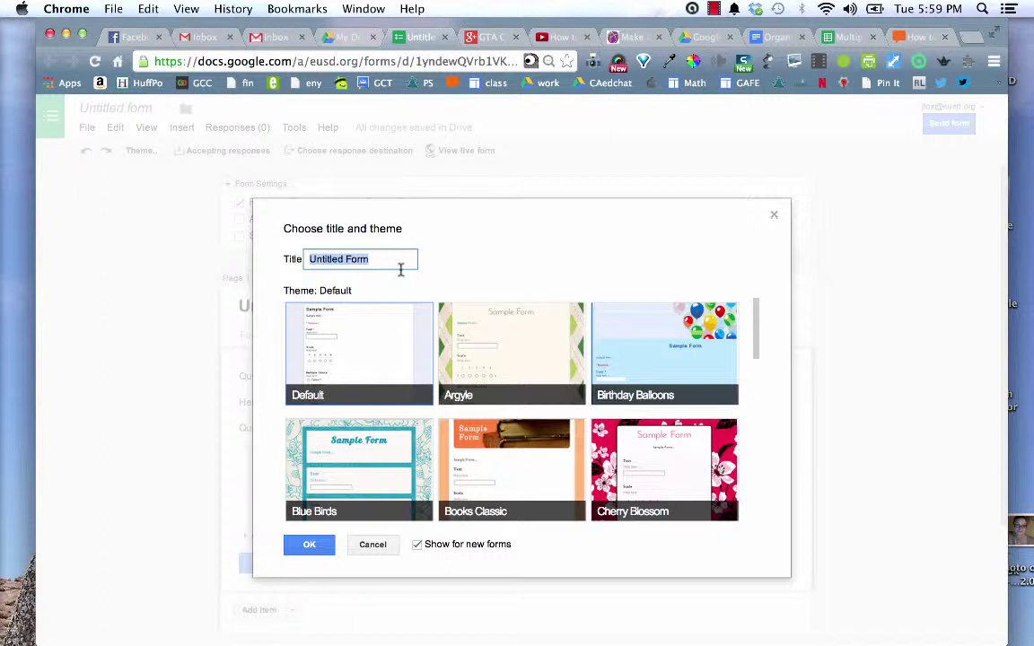
text(Respons)
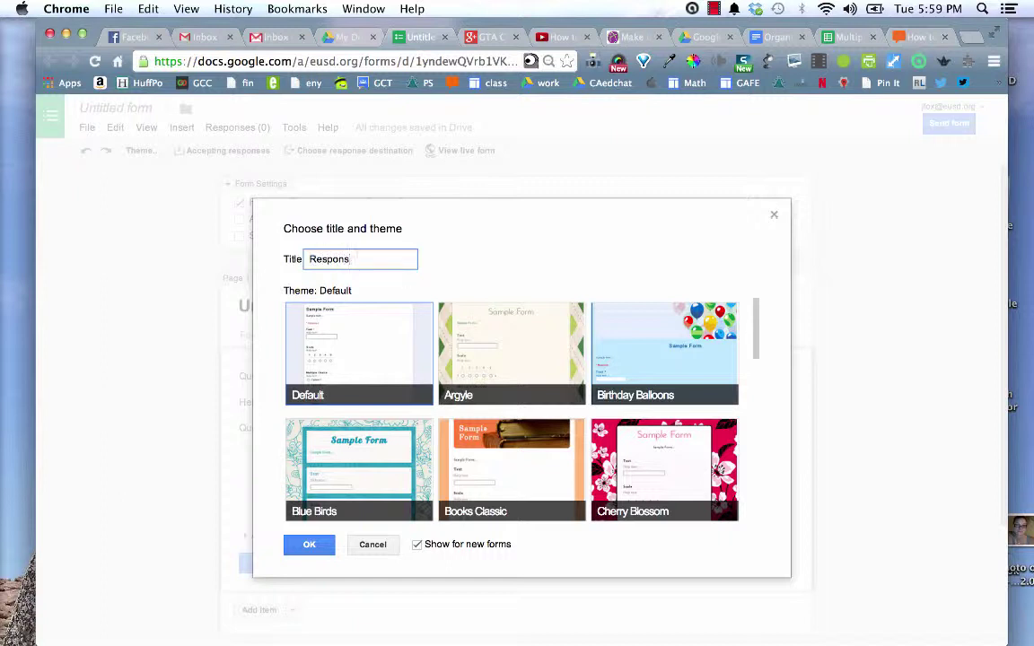
text(e Form)
scroll(451, 386, down, 1)
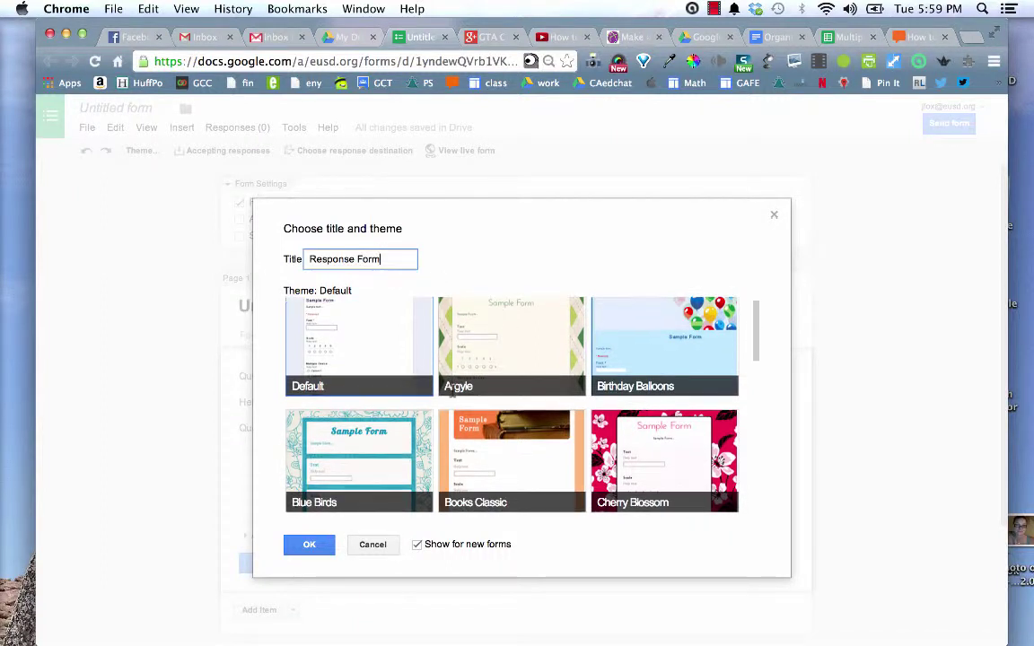
scroll(452, 384, down, 3)
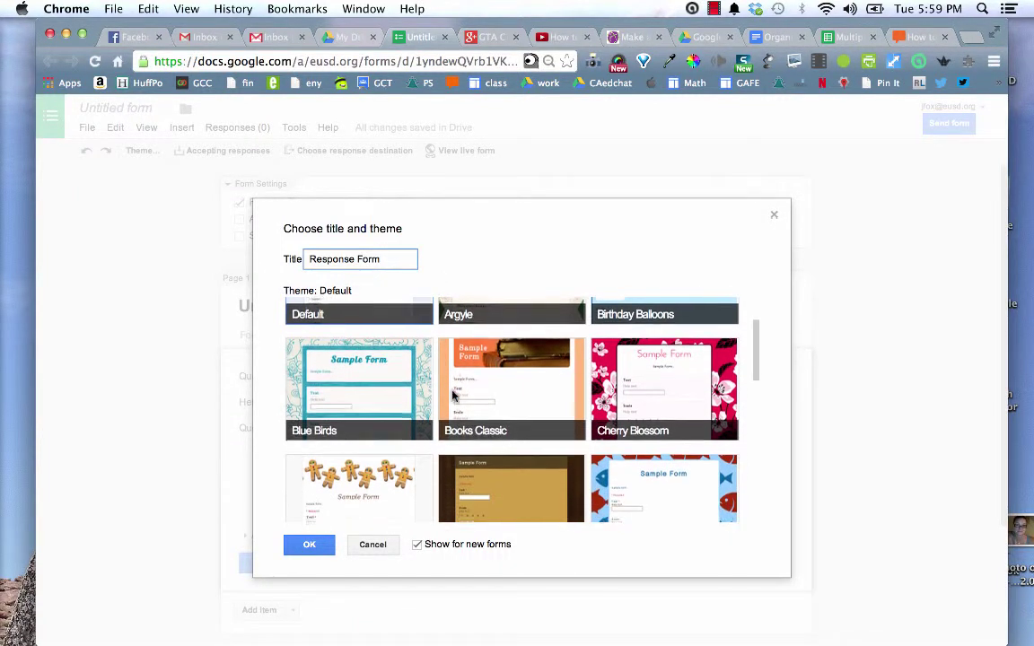
scroll(453, 395, down, 4)
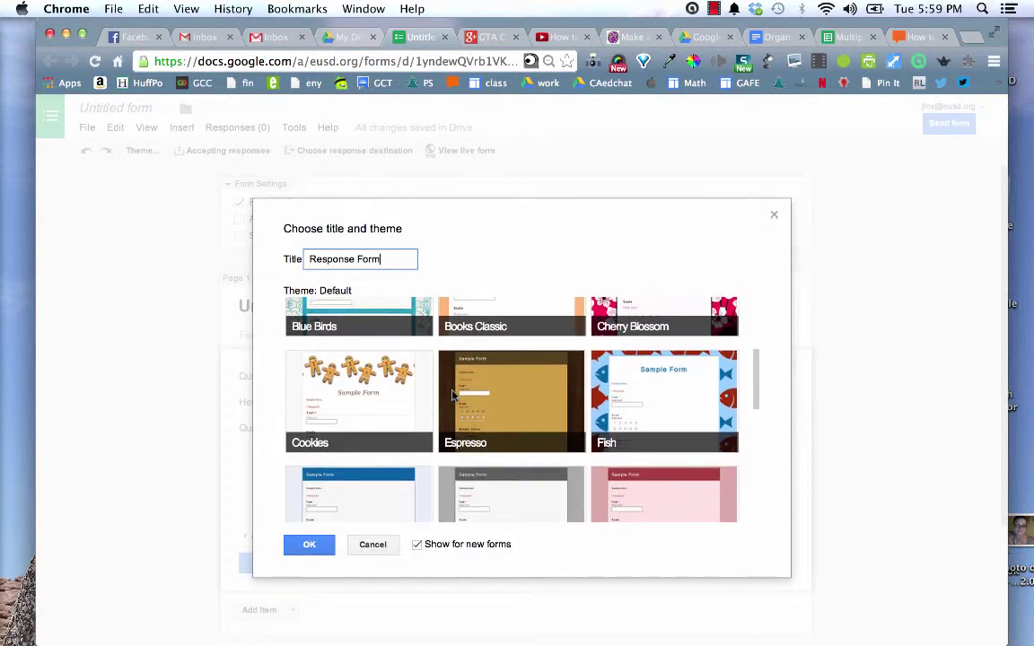
scroll(453, 395, down, 6)
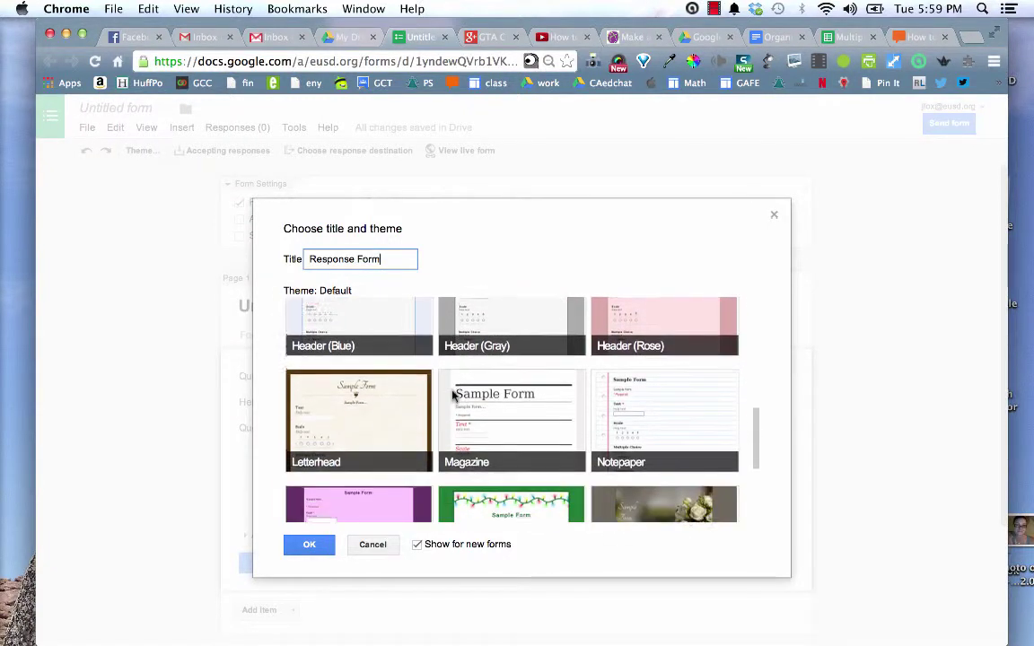
scroll(454, 395, up, 12)
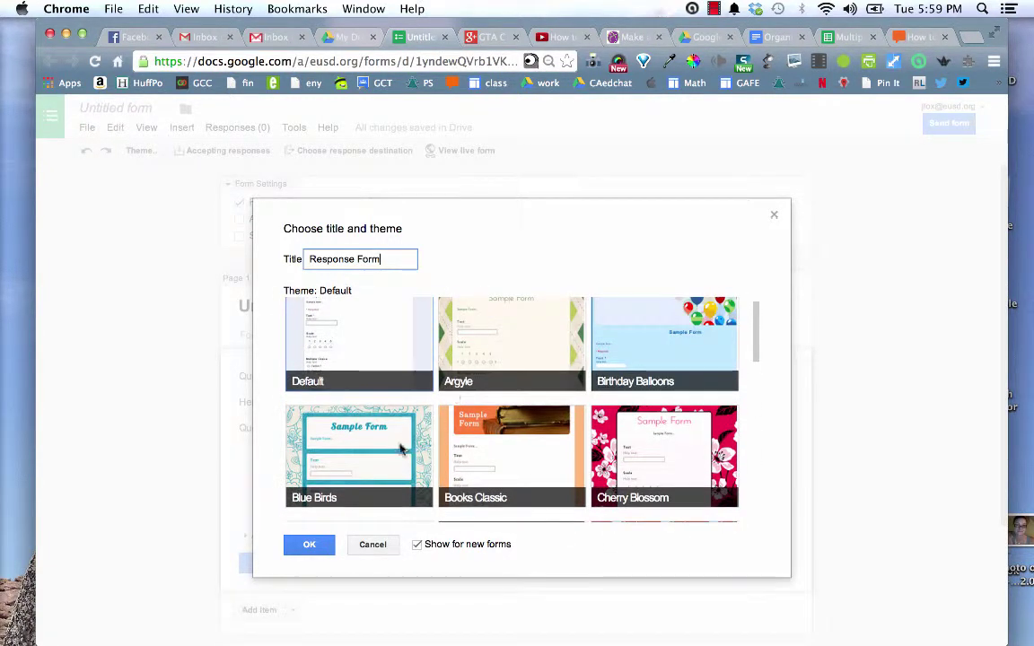
click(401, 449)
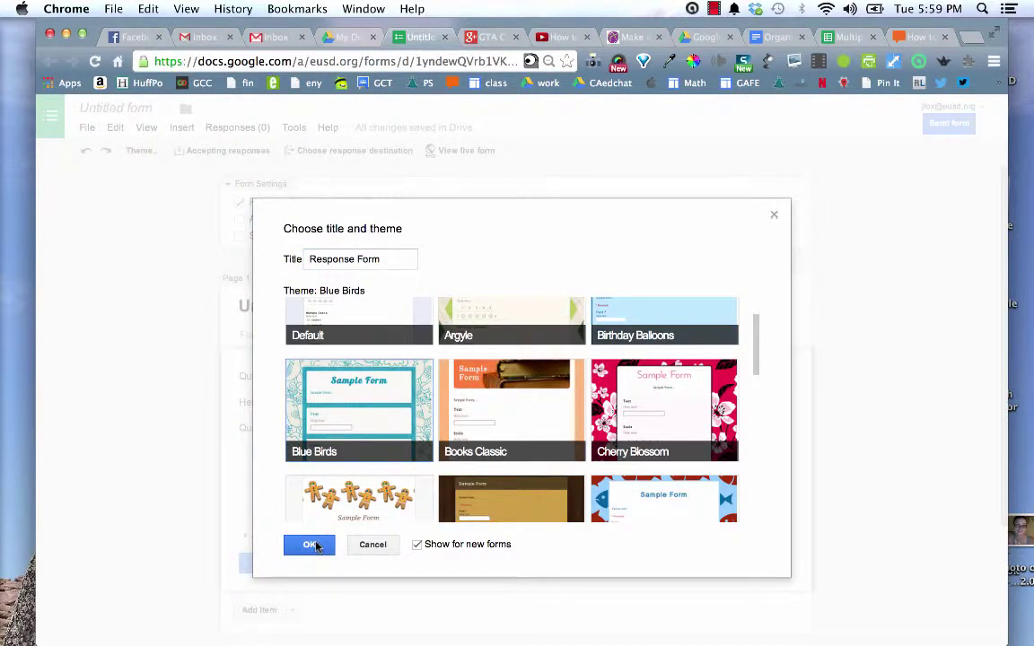
click(314, 545)
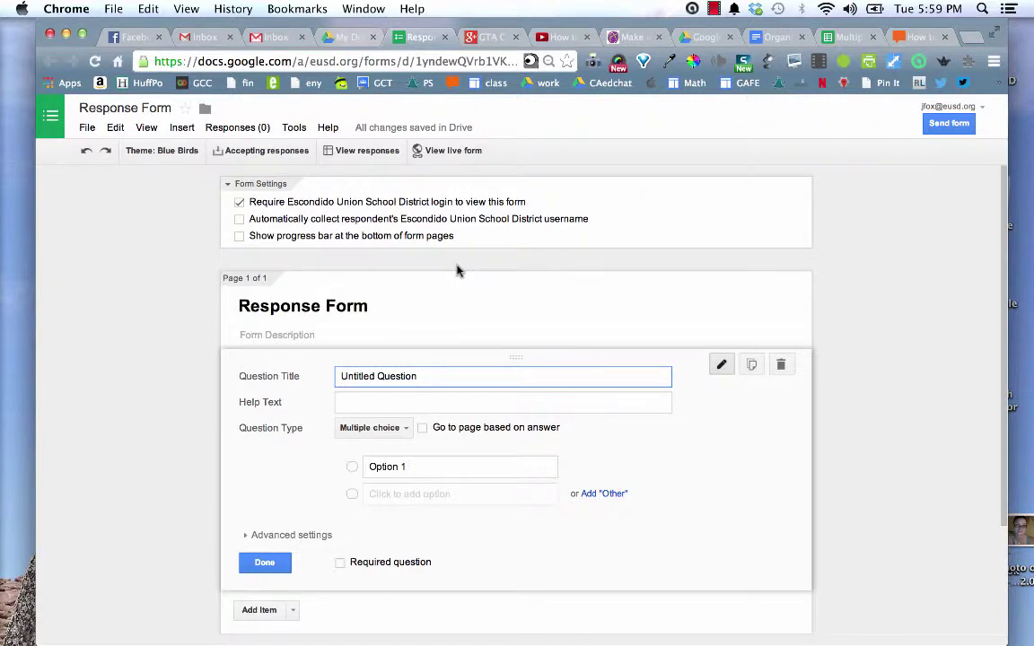
Step: Remove the requirement for an Escondido Union School District login to view the form
click(240, 202)
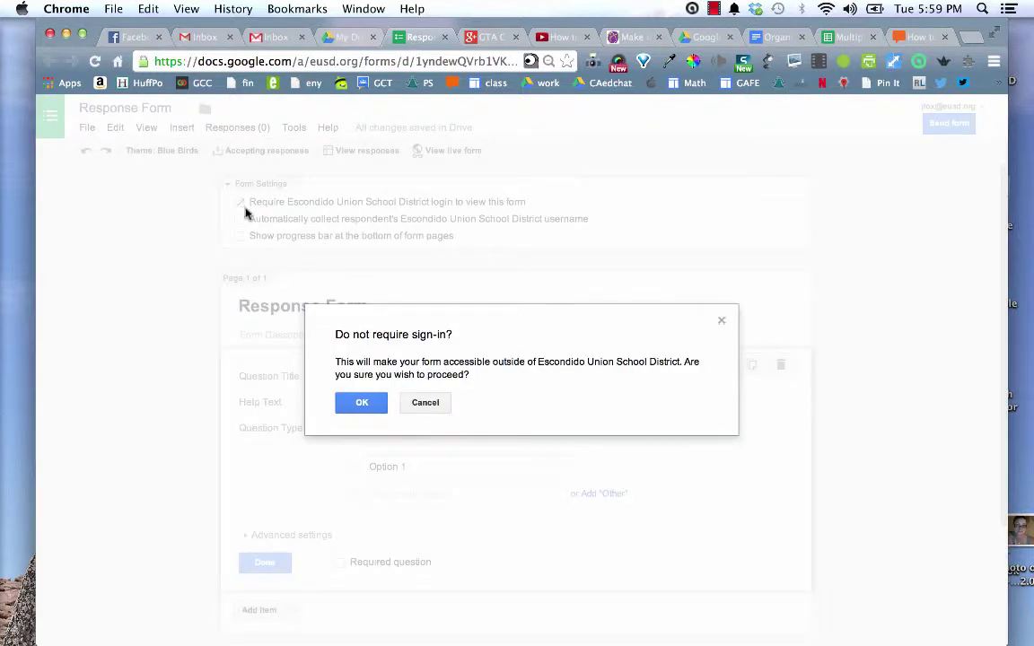
click(362, 404)
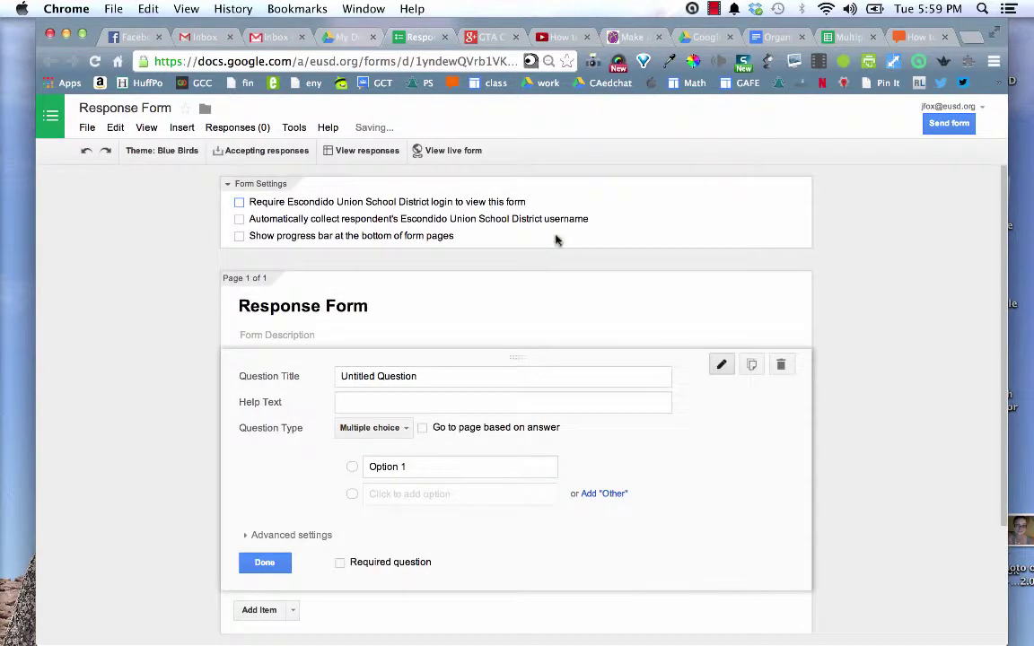
Step: Title the first question "Student Name"
scroll(555, 240, down, 1)
scroll(554, 240, down, 1)
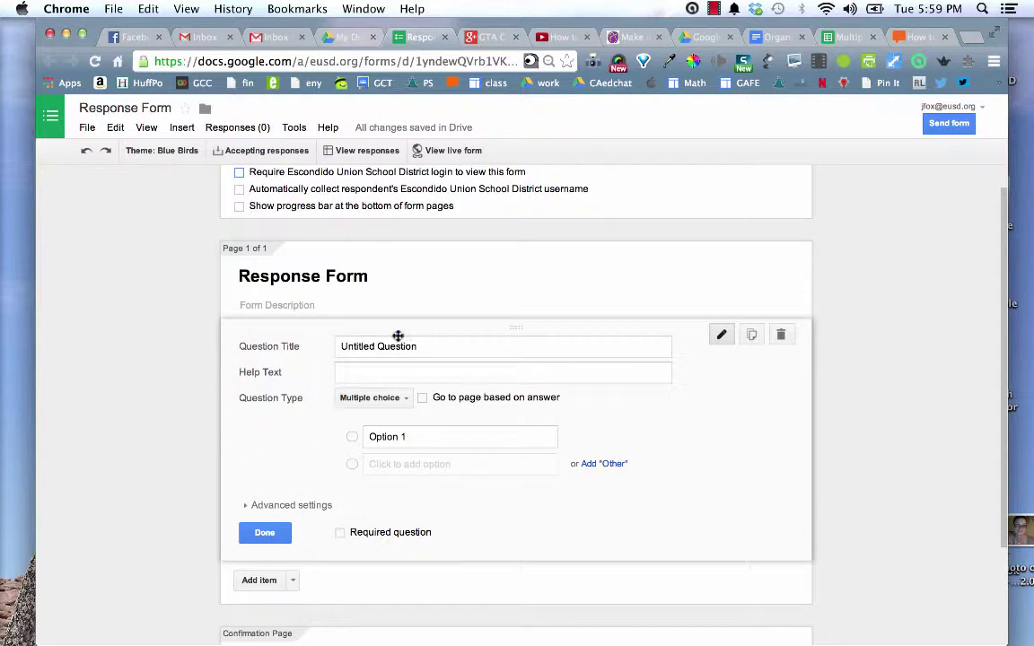
drag(427, 346, 316, 353)
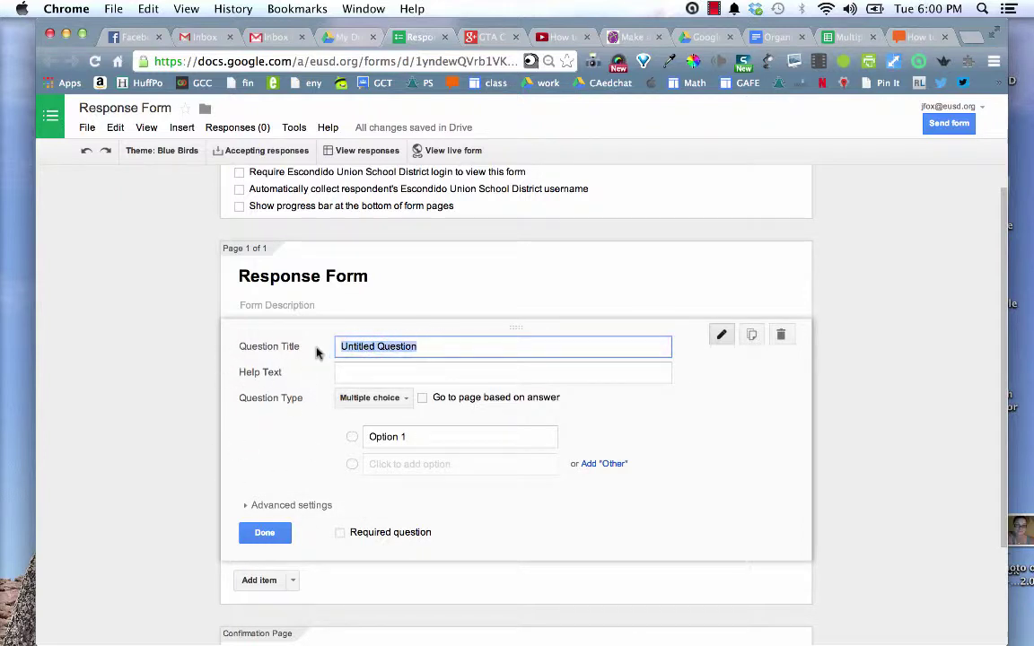
key(BackSpace)
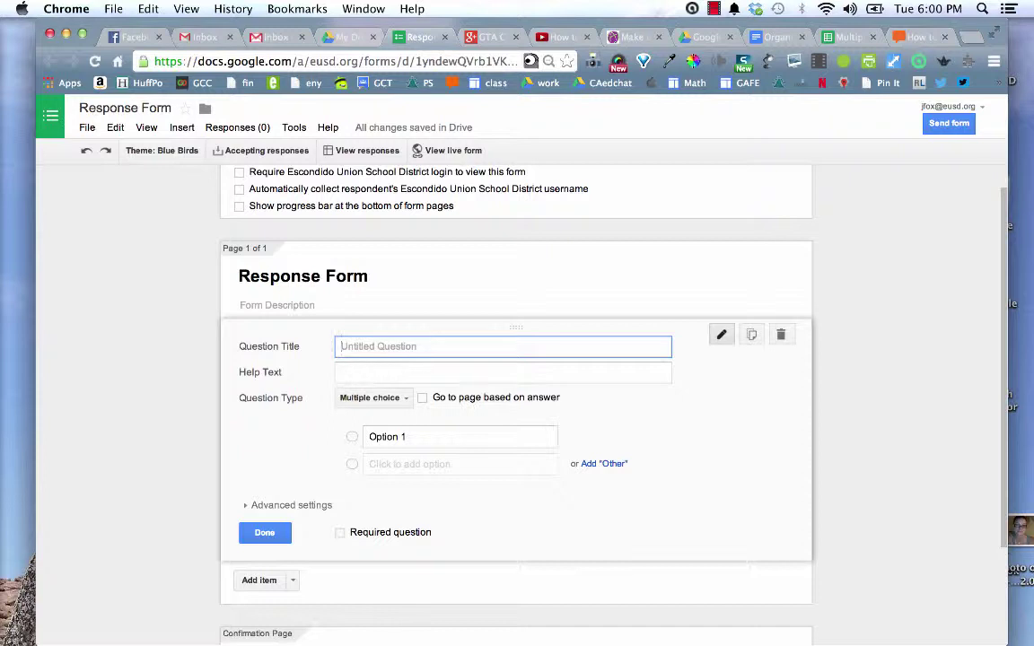
text(Student Name)
Step: Give the Student Name question the help text "First name only"
click(372, 378)
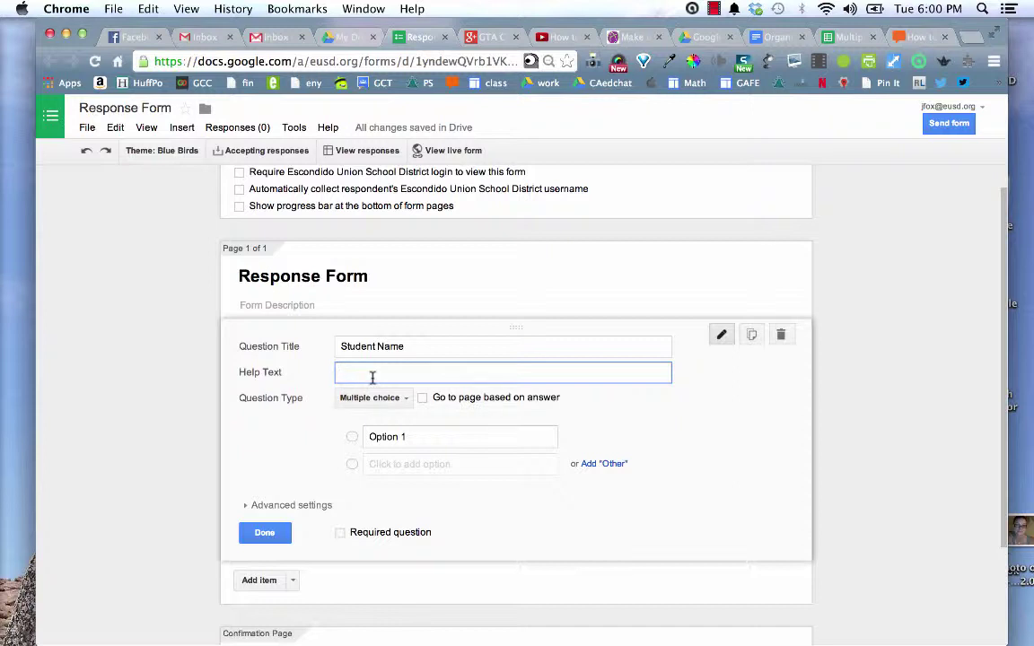
text(First and la)
text(st n)
key(BackSpace)
key(BackSpace)
key(BackSpace)
key(BackSpace)
key(BackSpace)
key(BackSpace)
key(BackSpace)
key(BackSpace)
key(BackSpace)
key(BackSpace)
key(BackSpace)
text(name onl)
key(BackSpace)
key(BackSpace)
text(nly)
Step: Set the Student Name question's type to Text and make it a required question
click(392, 400)
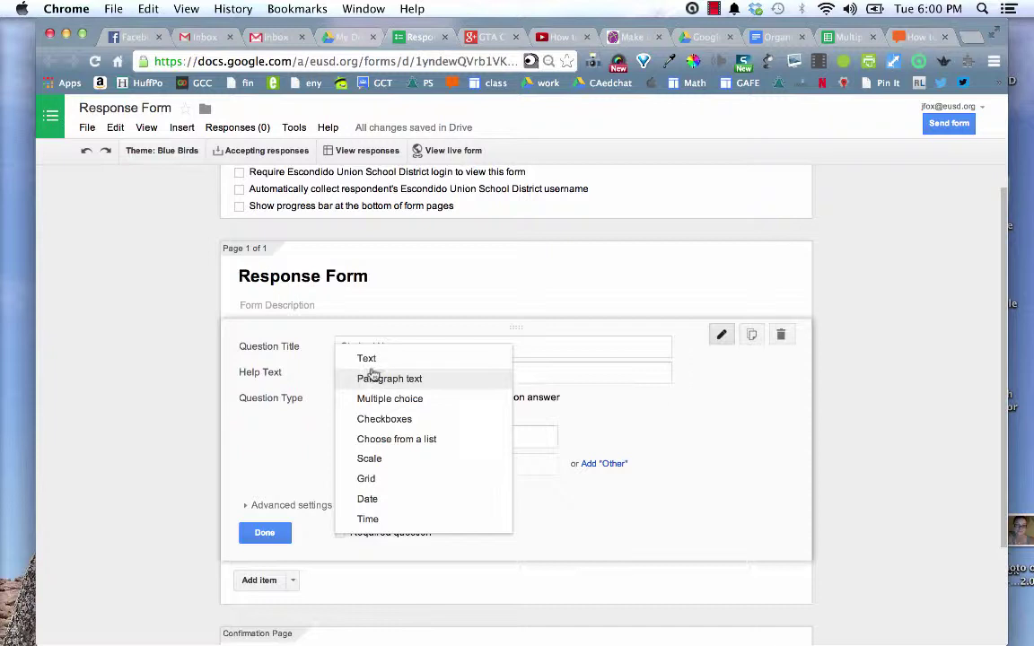
click(370, 360)
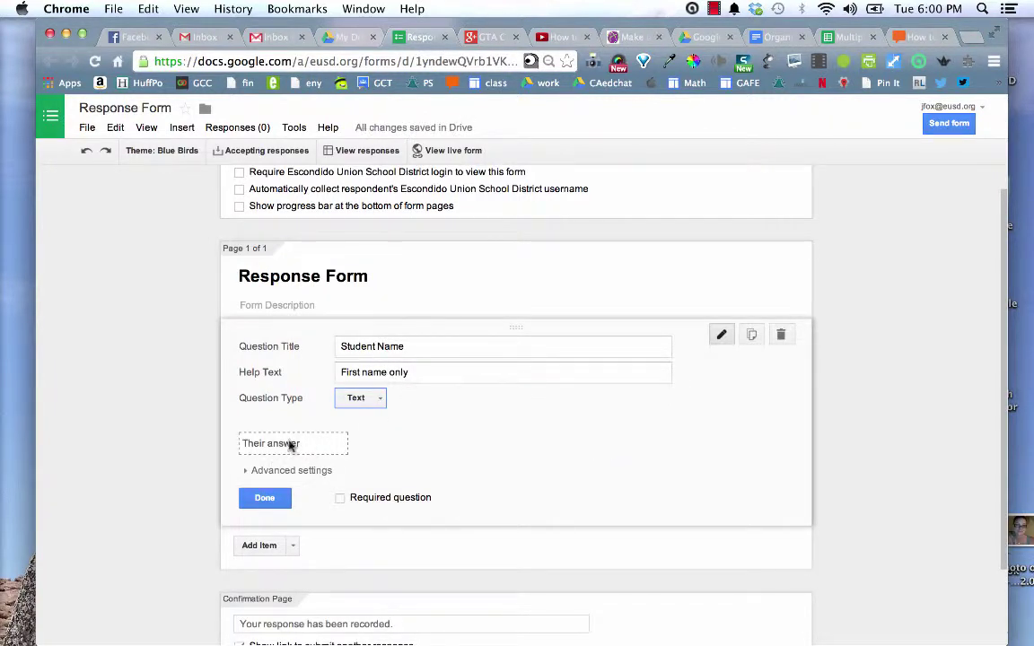
click(341, 499)
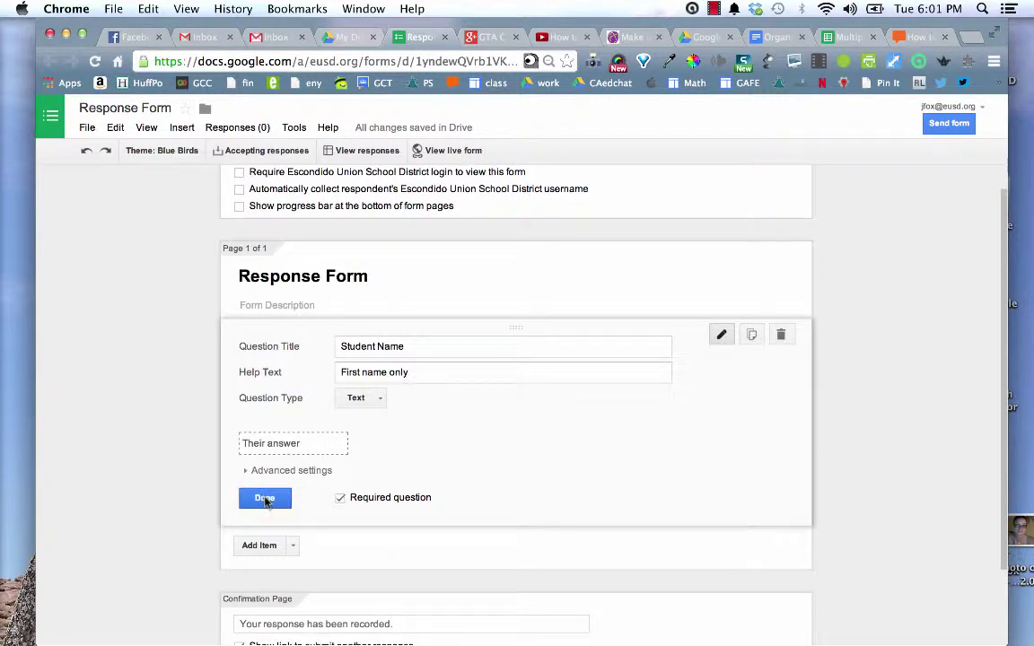
Step: Add a second question titled "Student Number" with the question type Choose from a list
scroll(265, 500, down, 2)
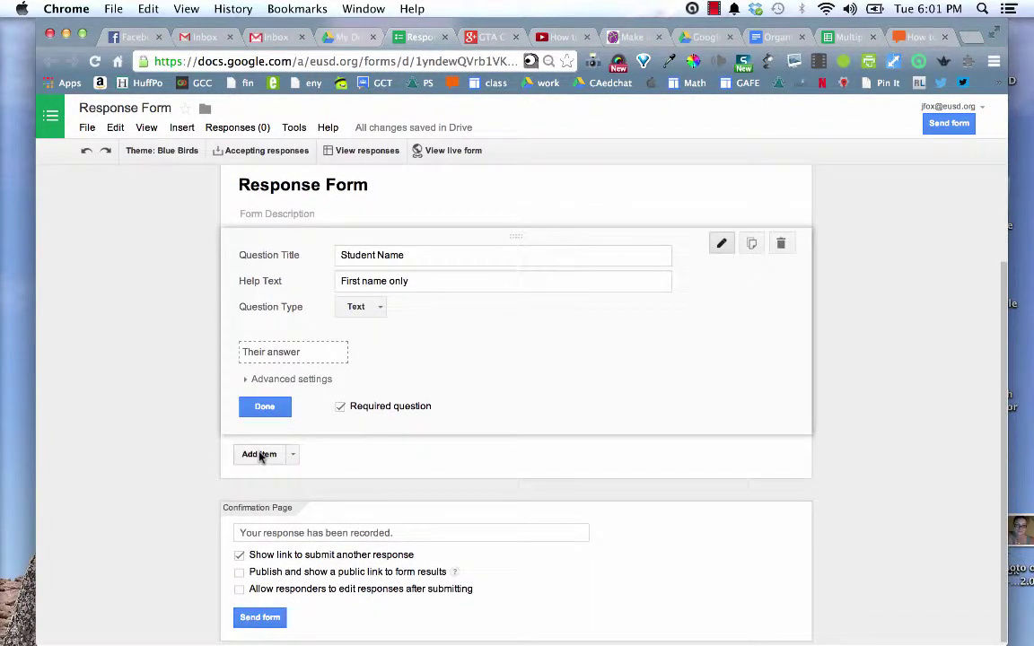
click(260, 454)
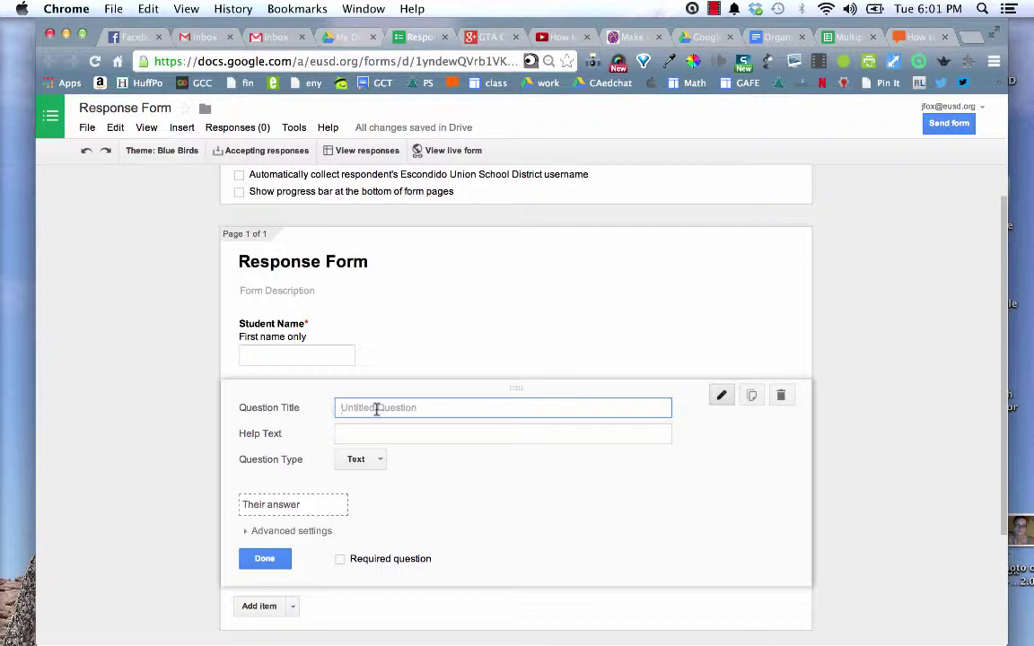
text(Student Number)
click(363, 460)
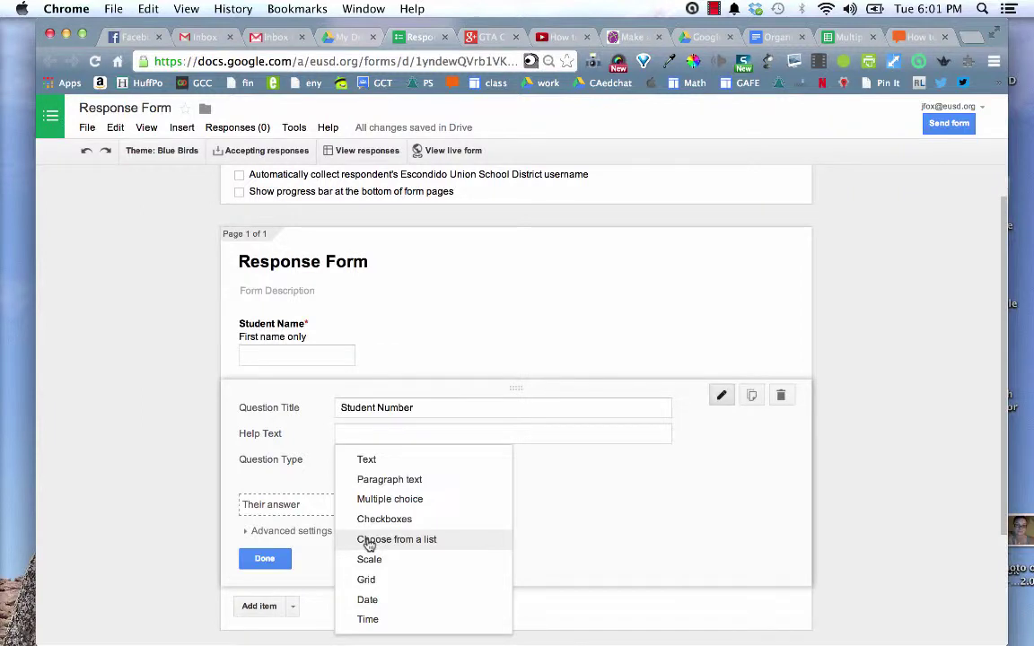
click(369, 540)
Step: Set the first list choice of the Student Number question to "Anonymous"
click(406, 496)
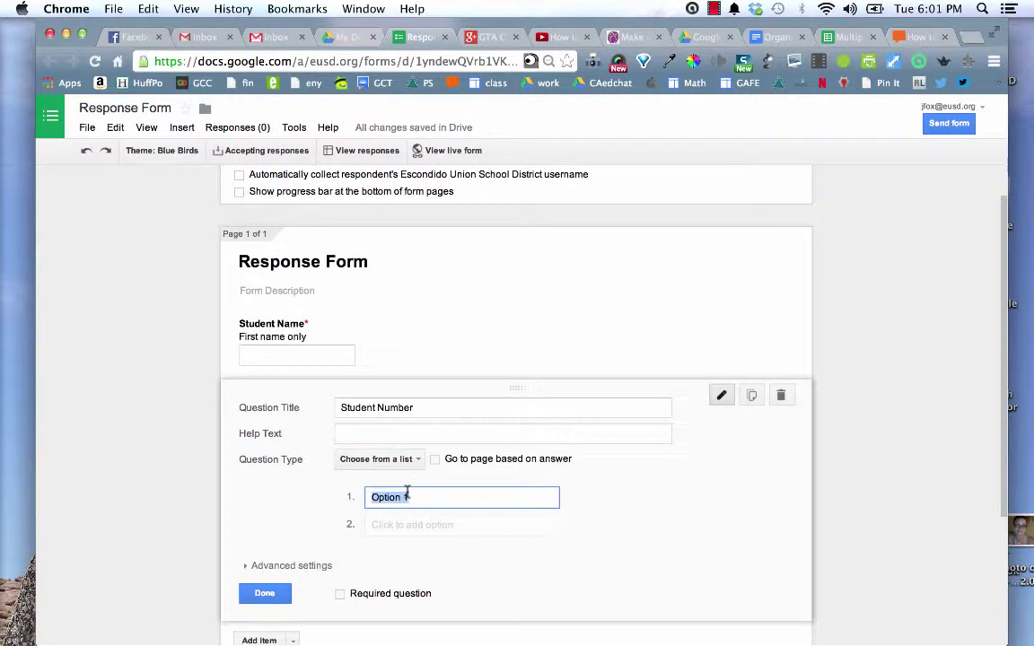
text(1)
key(BackSpace)
text(Ana)
key(BackSpace)
text(onymous)
Step: Add the numbers 1 through 5 as separate list choices below Anonymous
click(400, 526)
key(BackSpace)
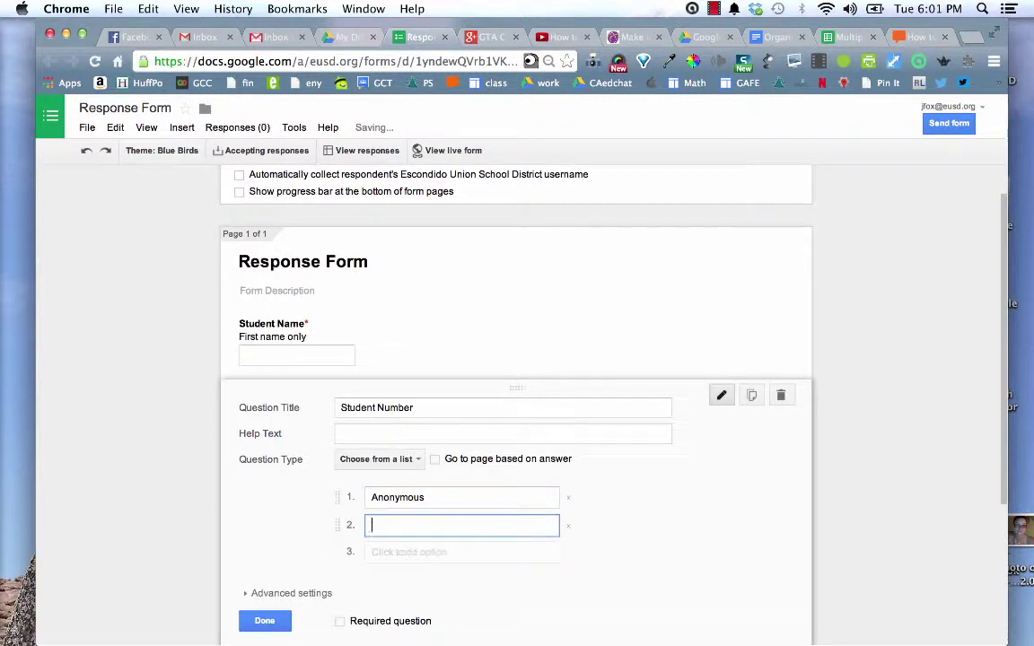
text(1)
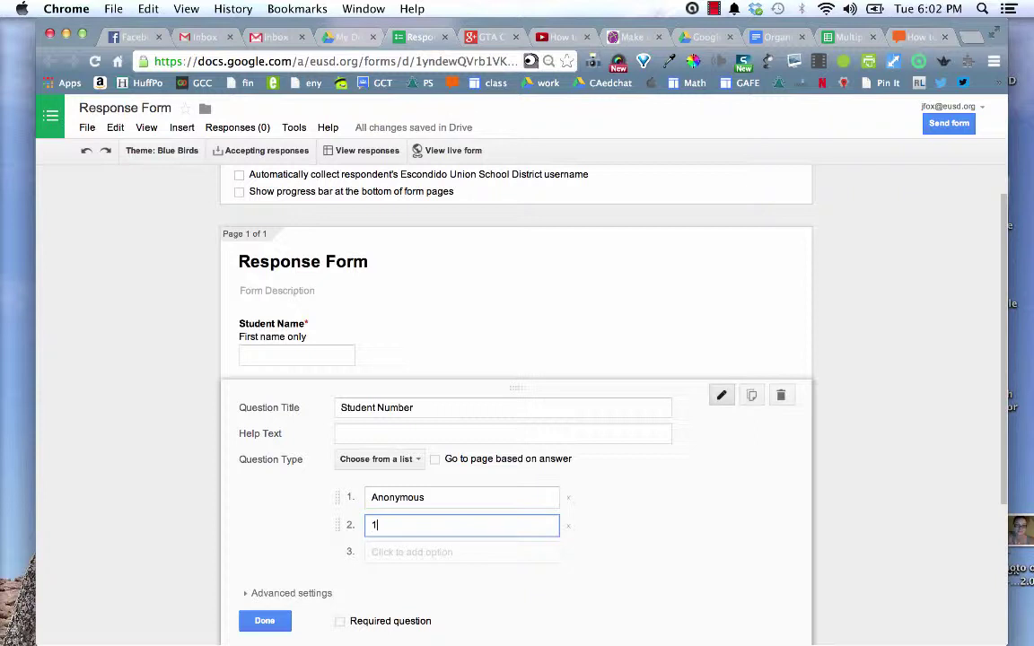
click(399, 554)
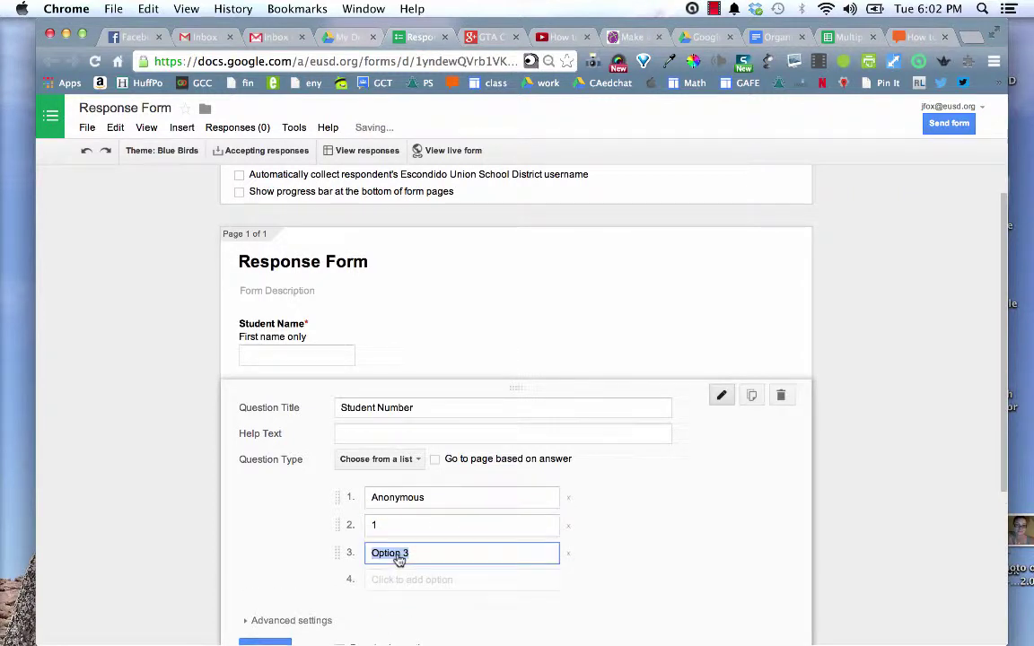
text(2)
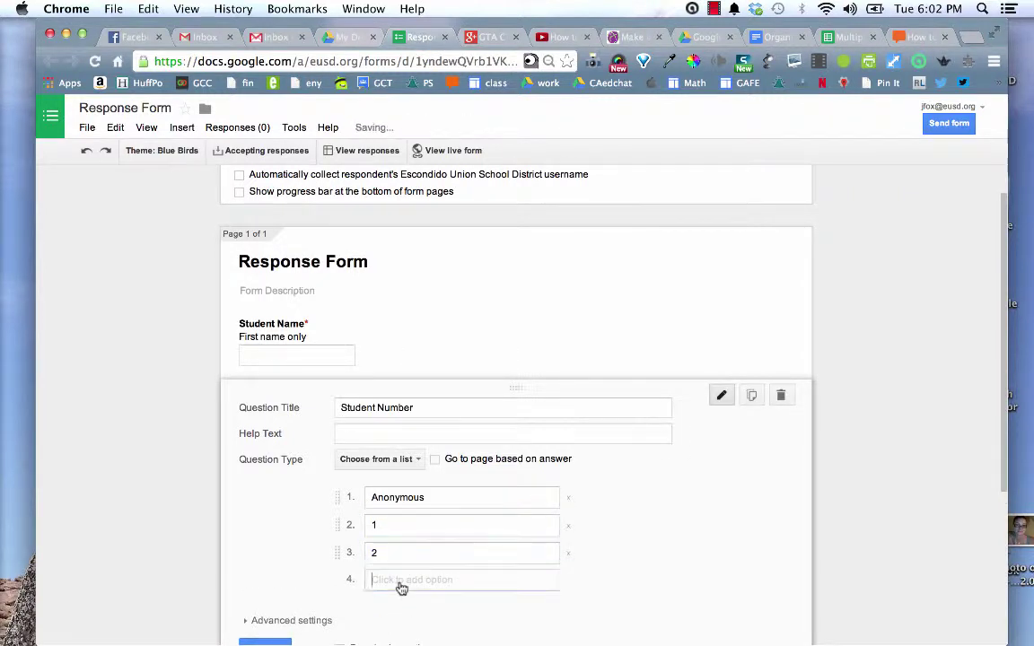
click(401, 581)
text(3)
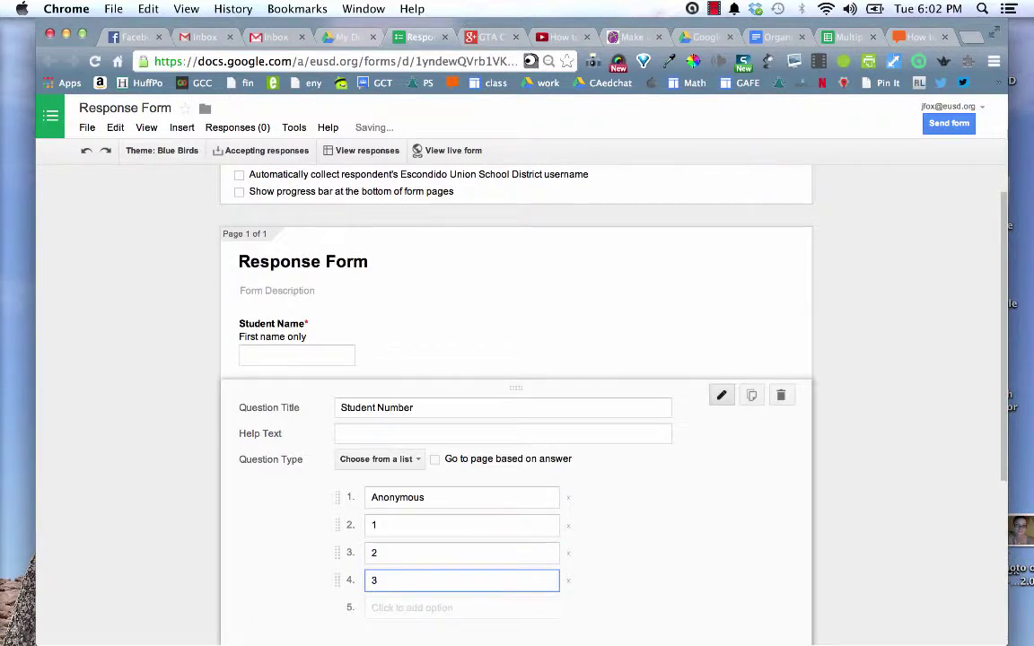
scroll(413, 586, down, 1)
click(419, 585)
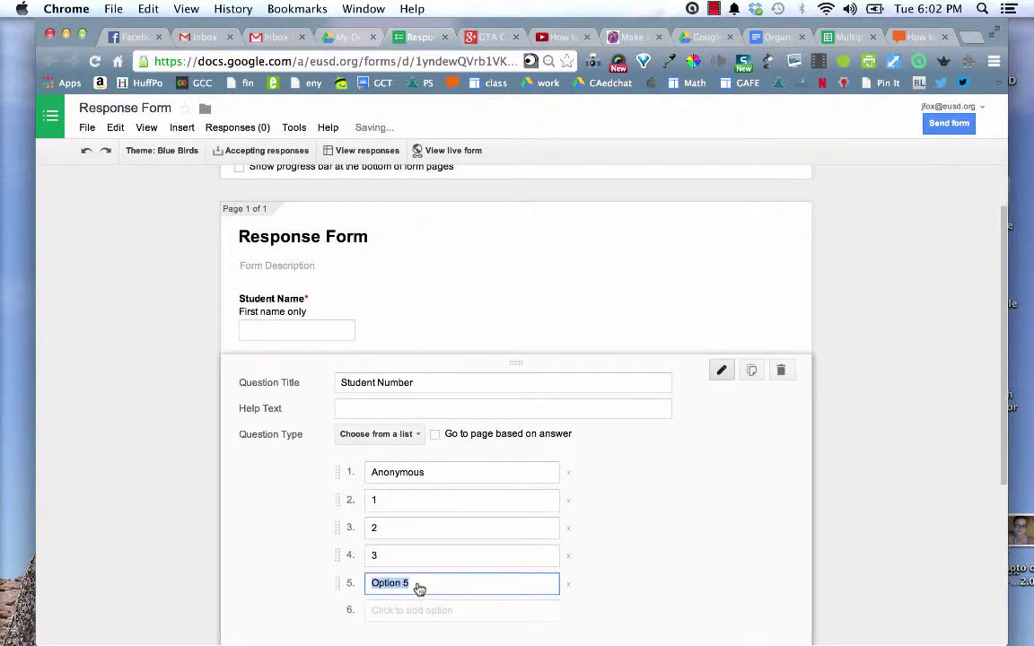
text(4)
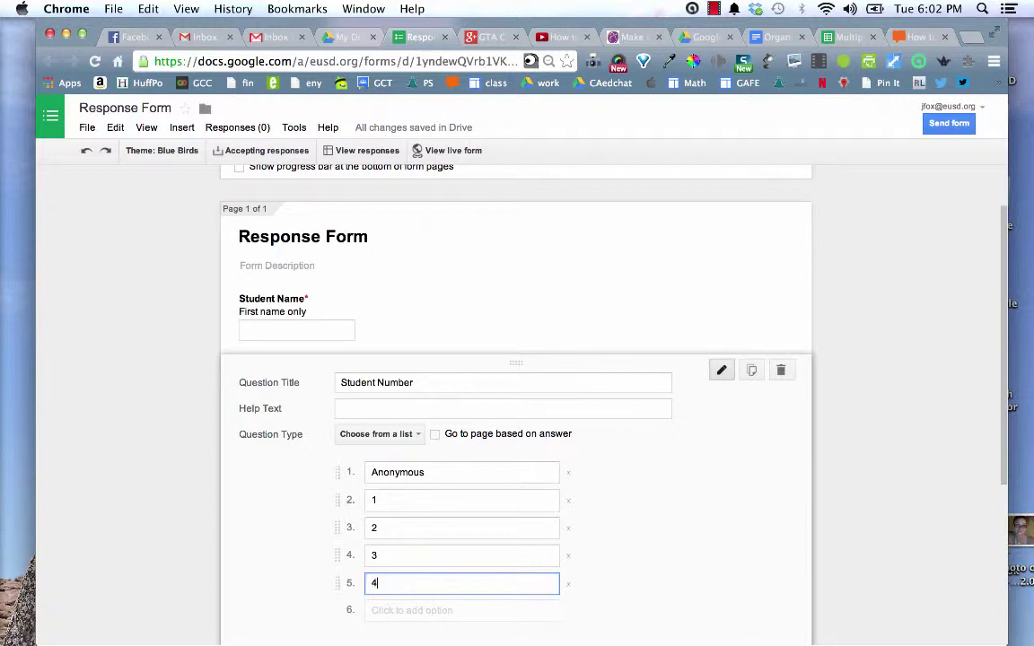
scroll(418, 579, down, 3)
click(417, 536)
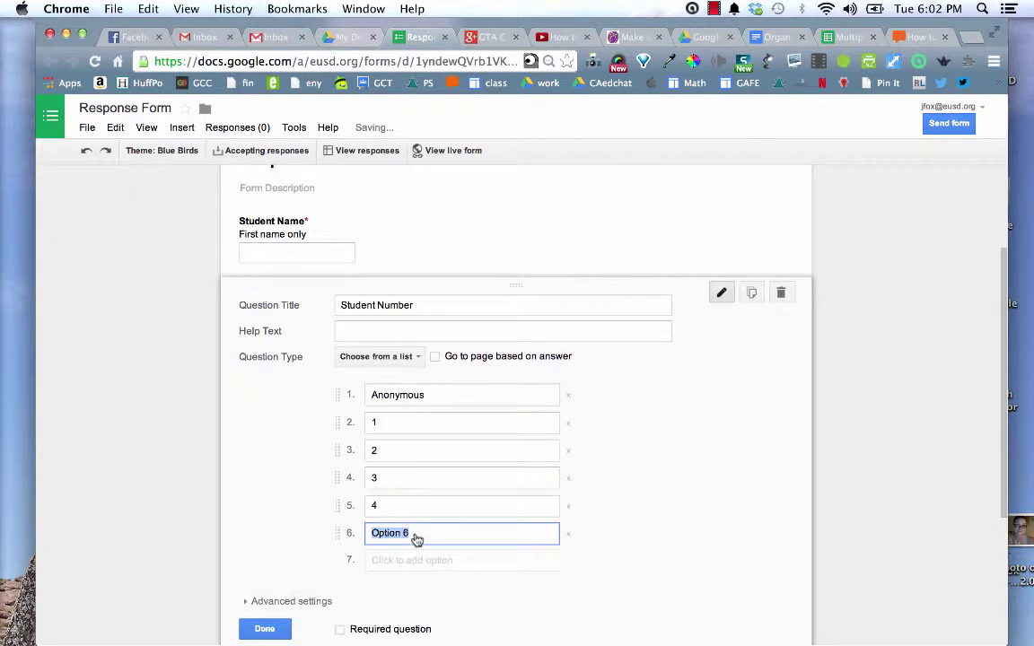
text(5)
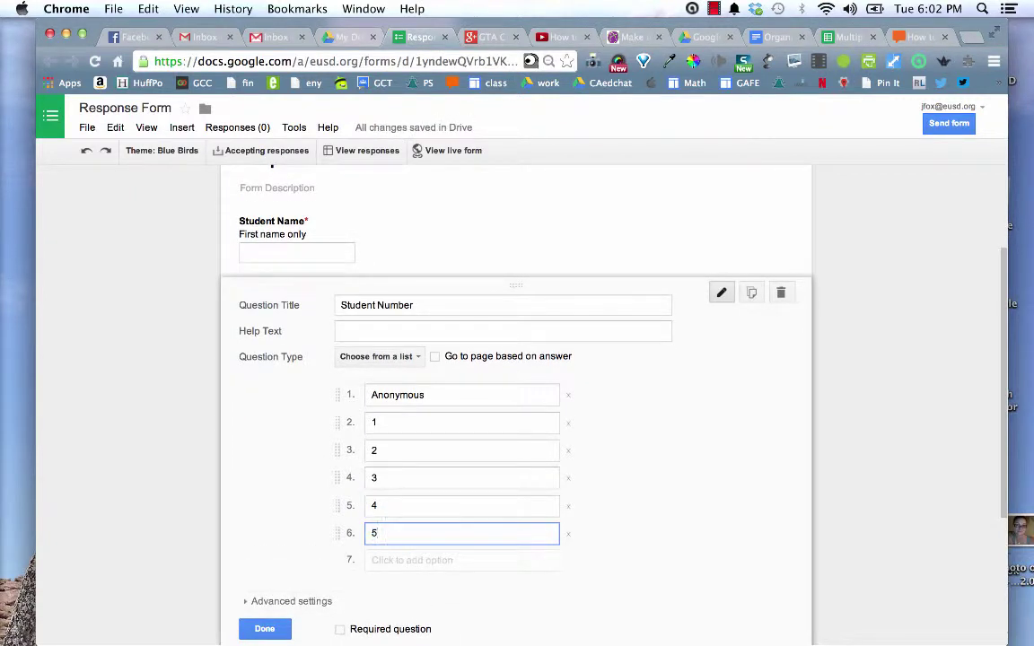
Step: Make the Student Number question required
scroll(552, 372, down, 1)
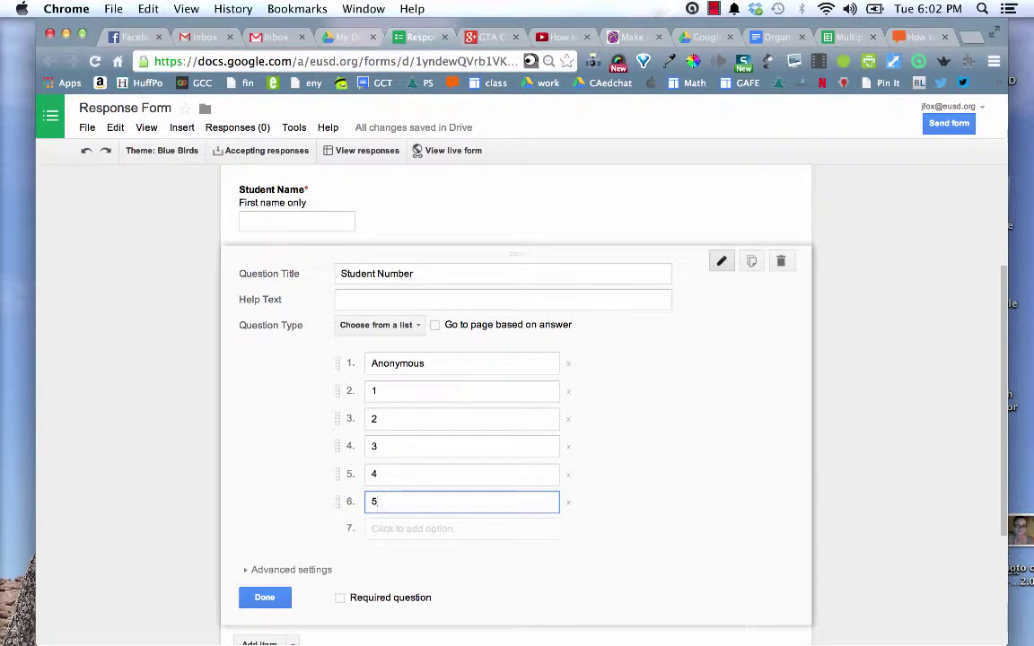
scroll(376, 505, down, 3)
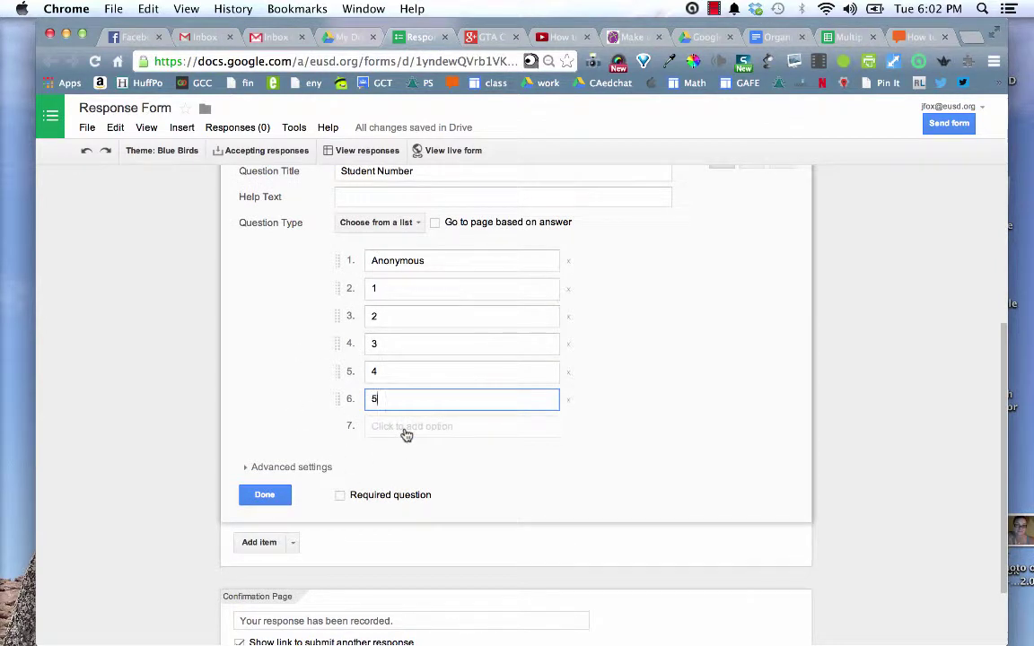
click(340, 495)
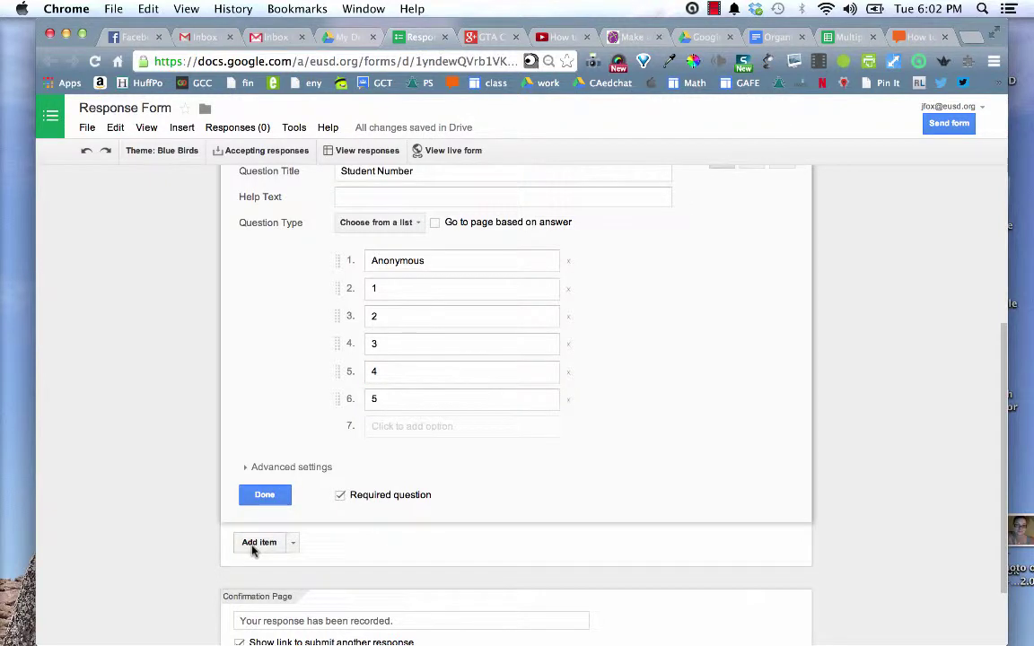
Step: Add a third question titled "Response" with the question type Paragraph text
scroll(251, 547, down, 2)
click(256, 490)
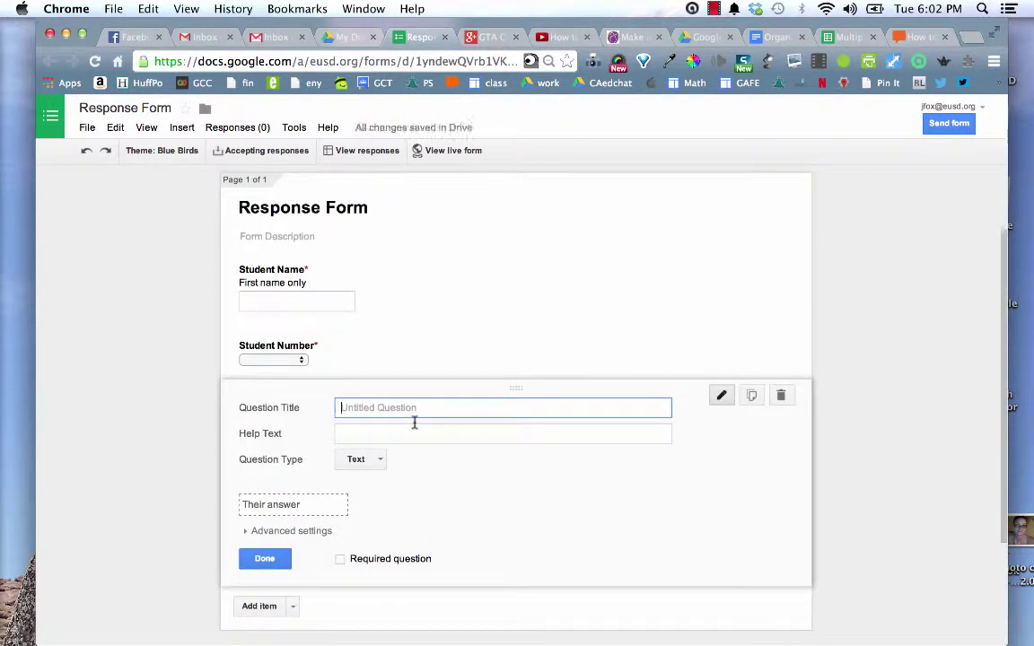
text(Response)
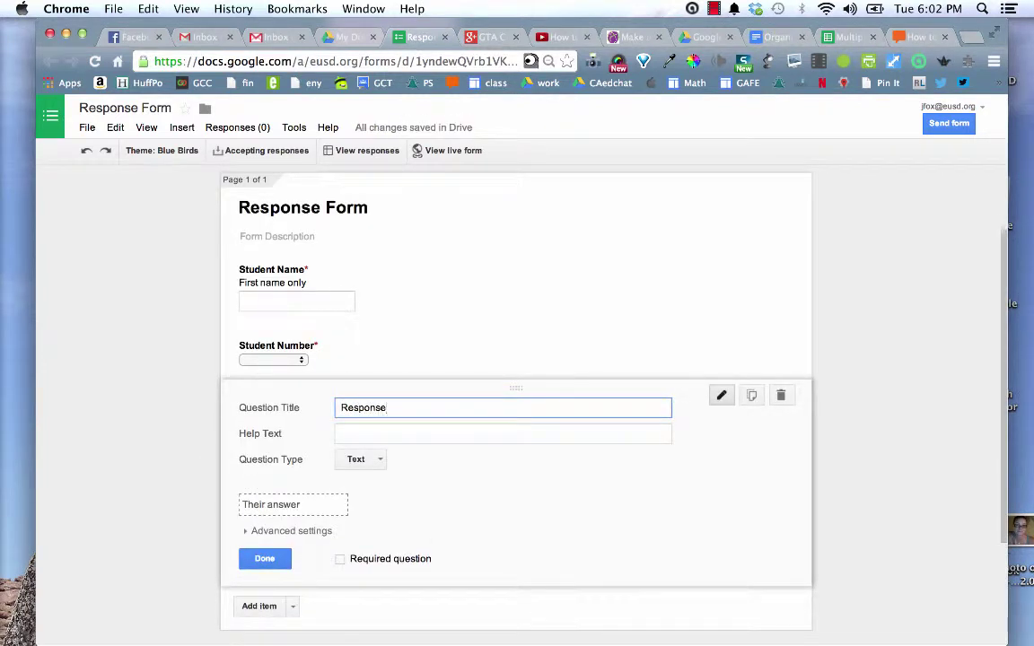
click(402, 436)
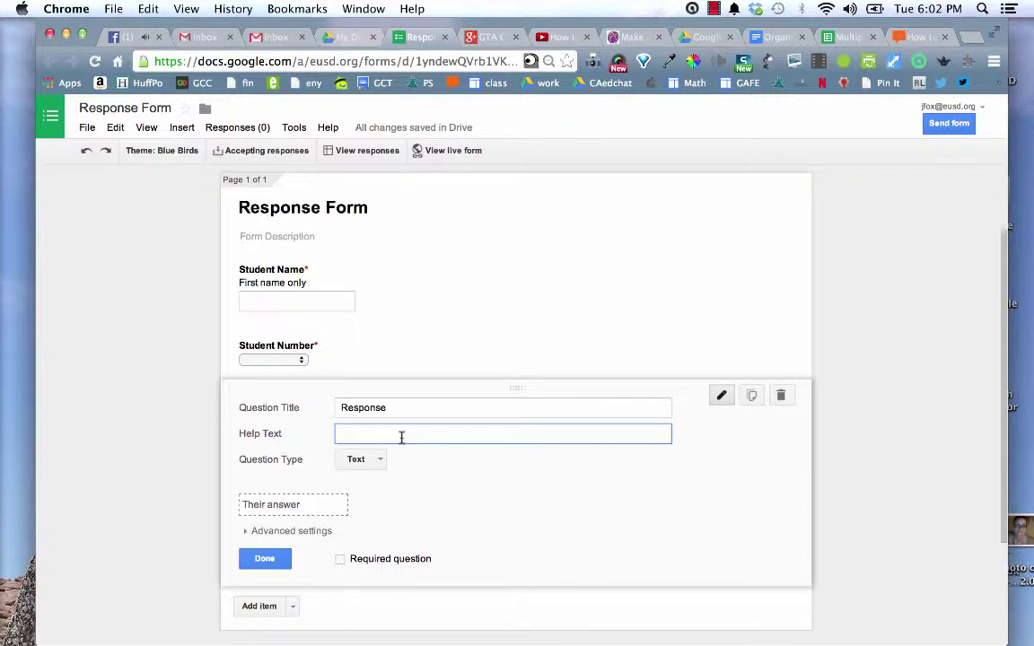
click(368, 464)
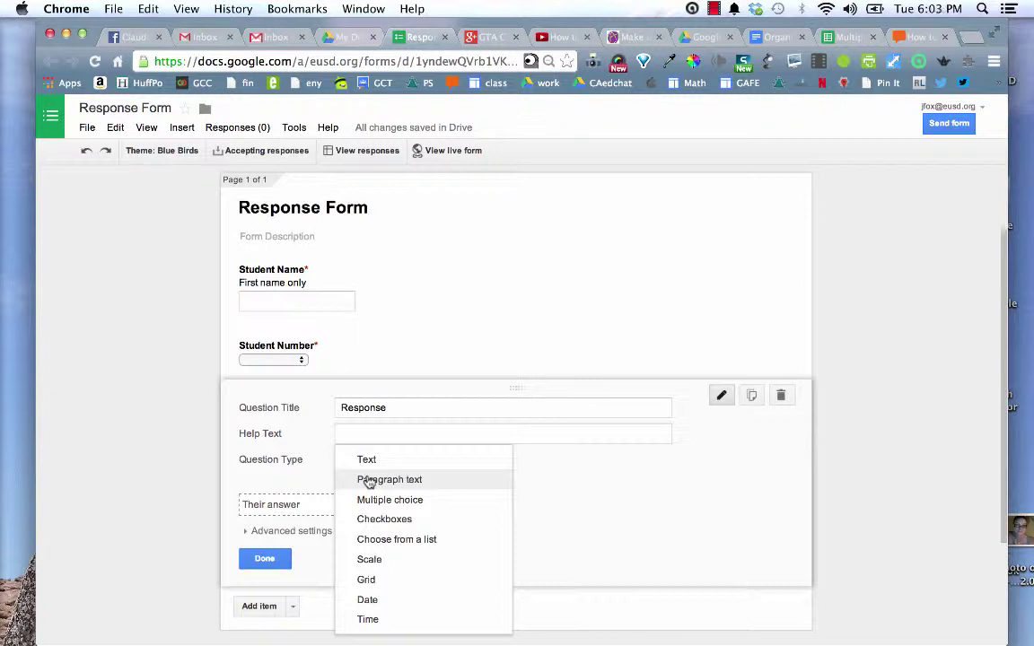
click(369, 482)
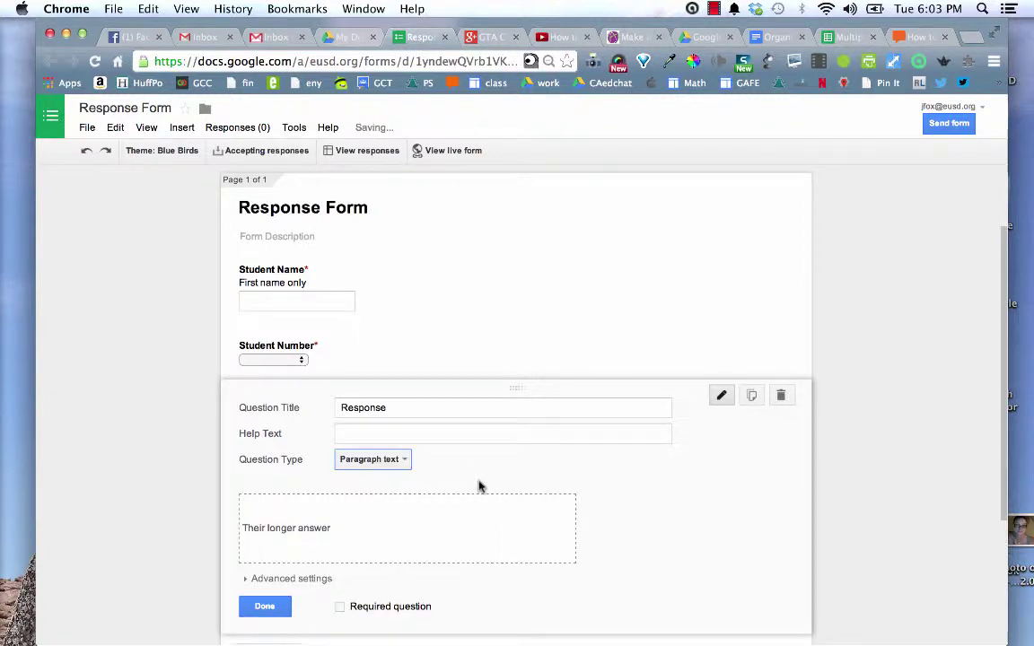
Step: Make the Response question required and finish editing it
scroll(479, 486, down, 2)
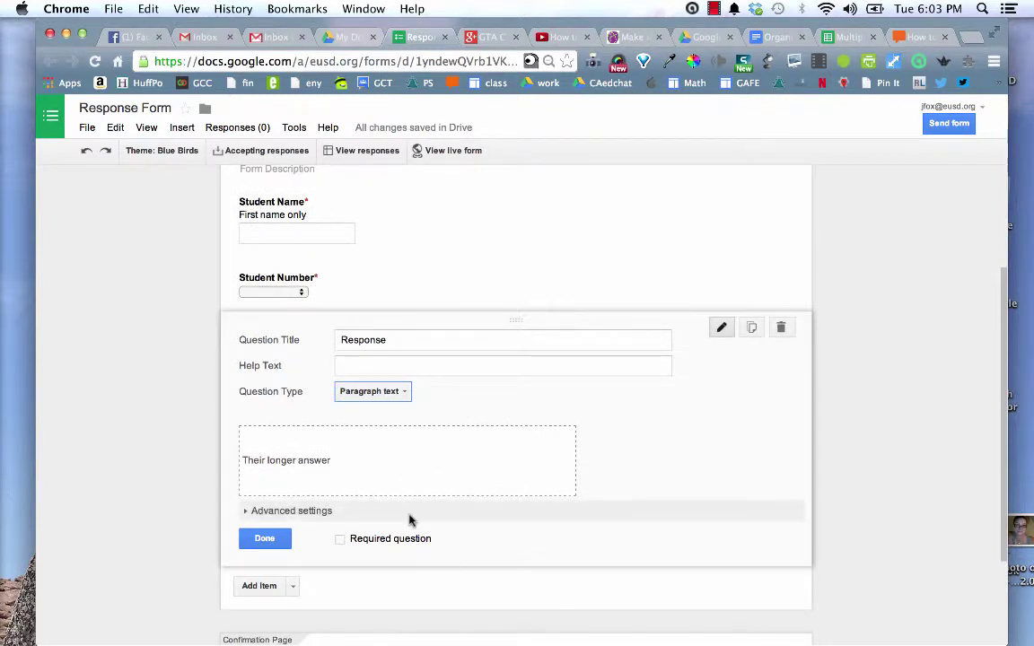
click(341, 540)
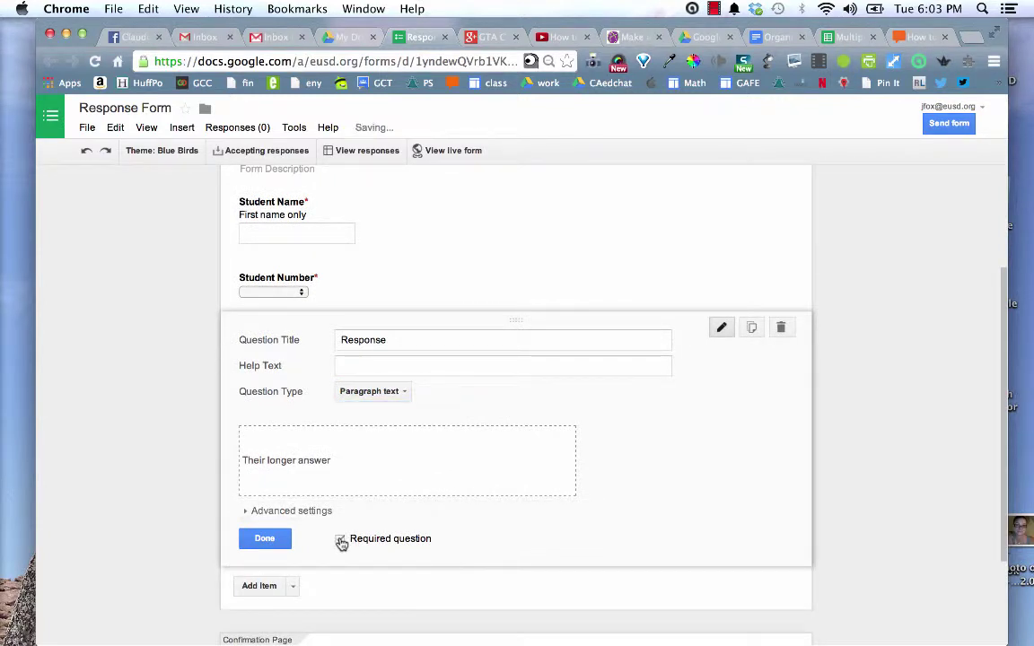
scroll(633, 500, up, 5)
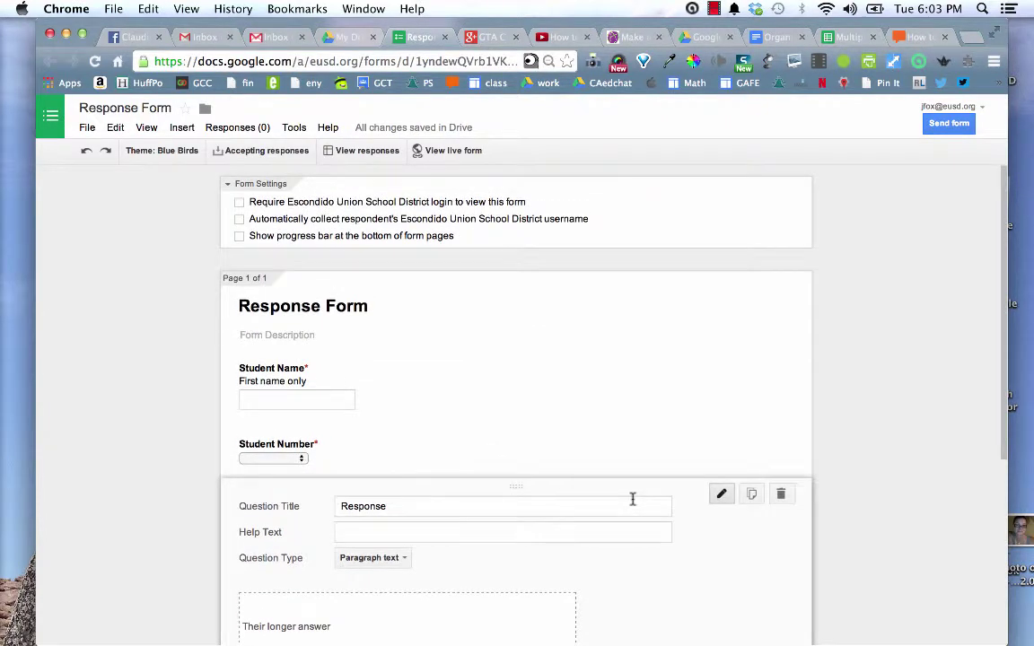
scroll(633, 500, down, 3)
scroll(633, 502, down, 2)
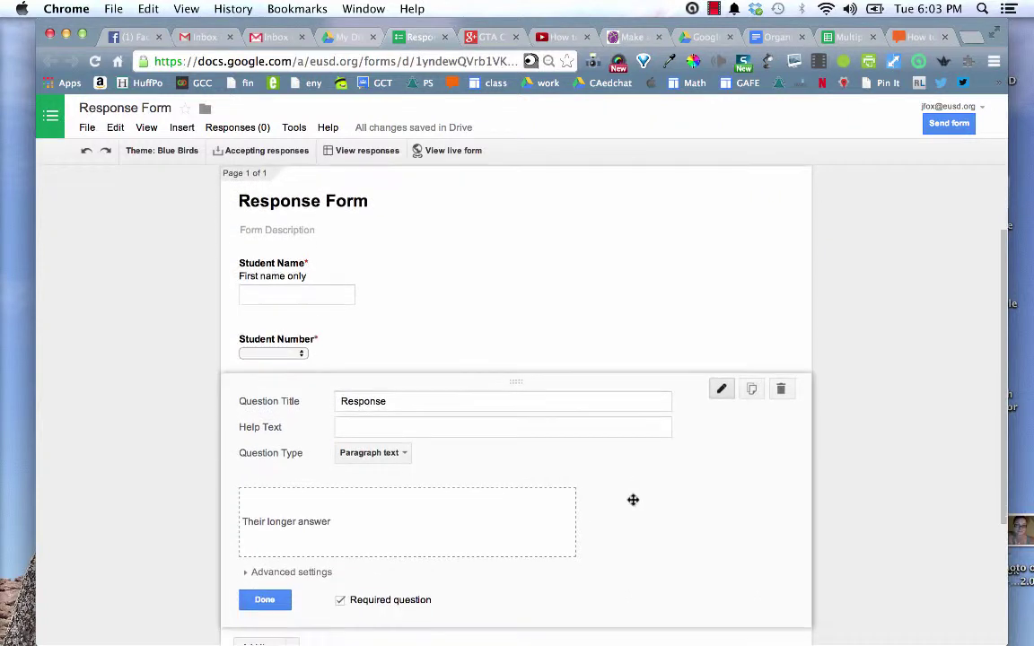
scroll(633, 500, down, 4)
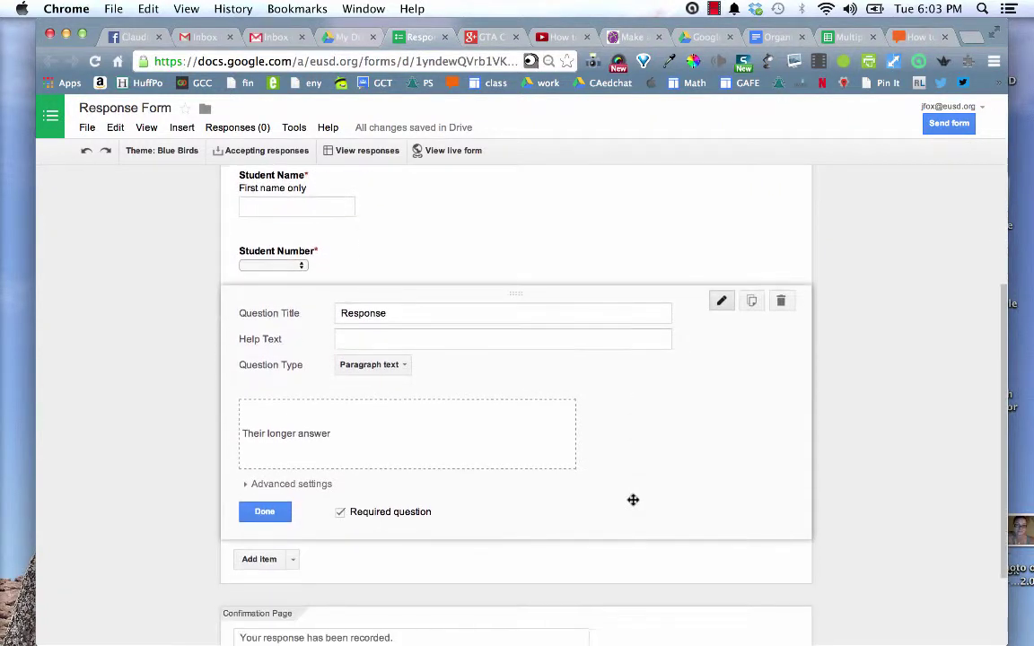
scroll(632, 503, down, 2)
scroll(633, 504, down, 1)
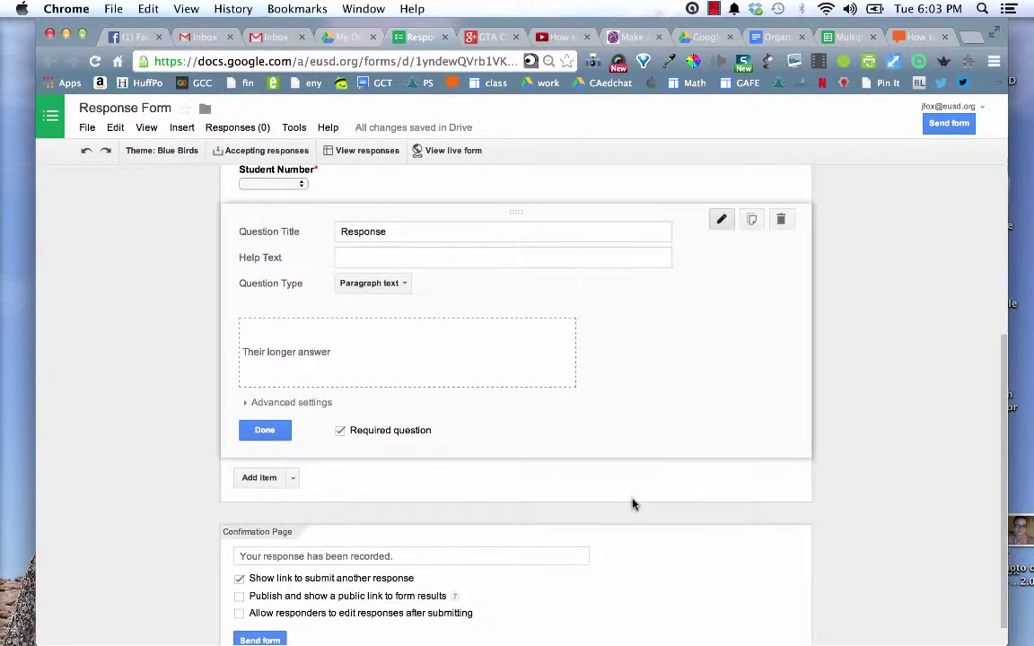
scroll(633, 505, down, 1)
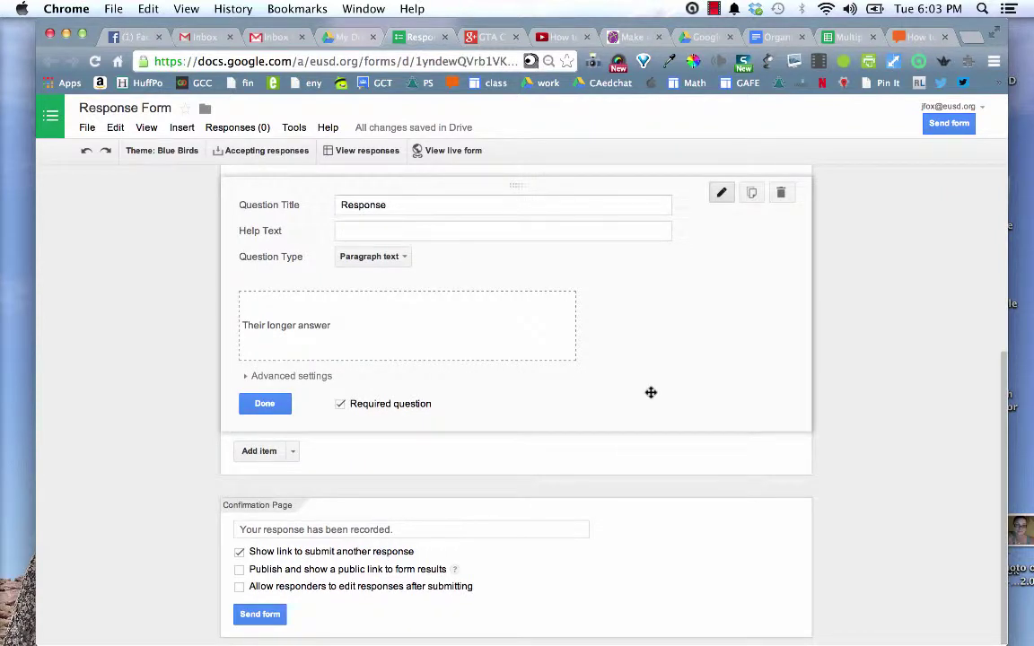
scroll(651, 395, up, 1)
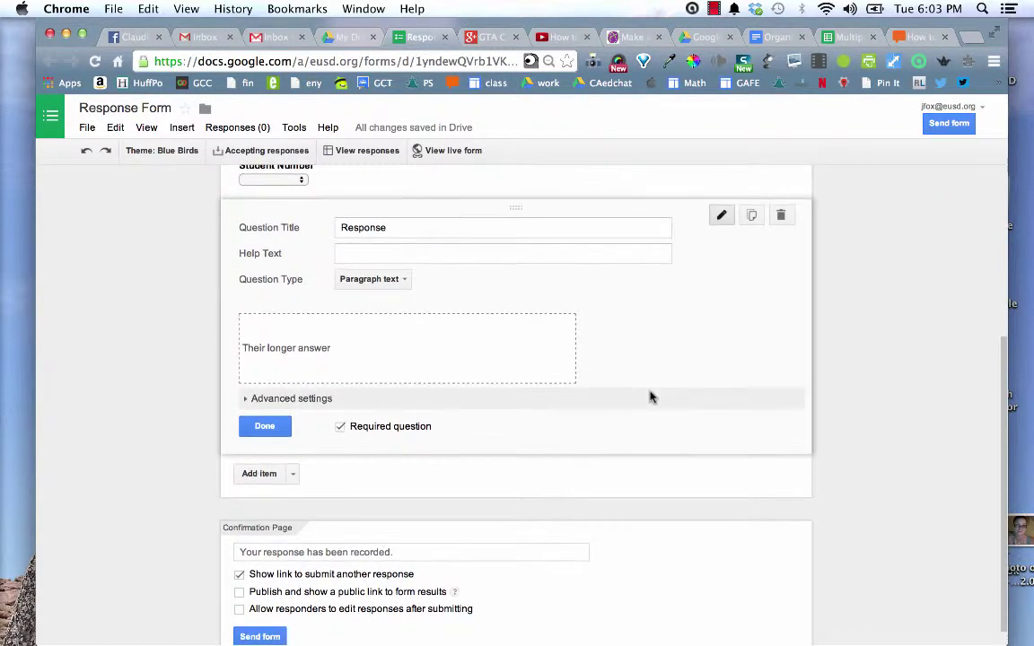
click(264, 426)
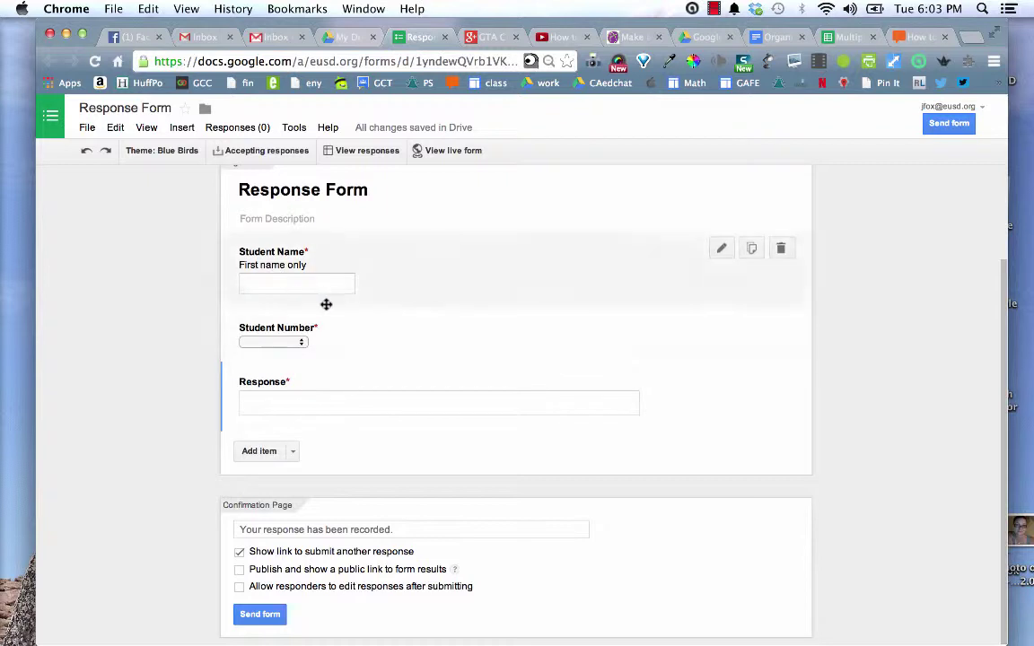
Step: Open the live version of the form and examine how its three questions look to students
scroll(326, 304, up, 1)
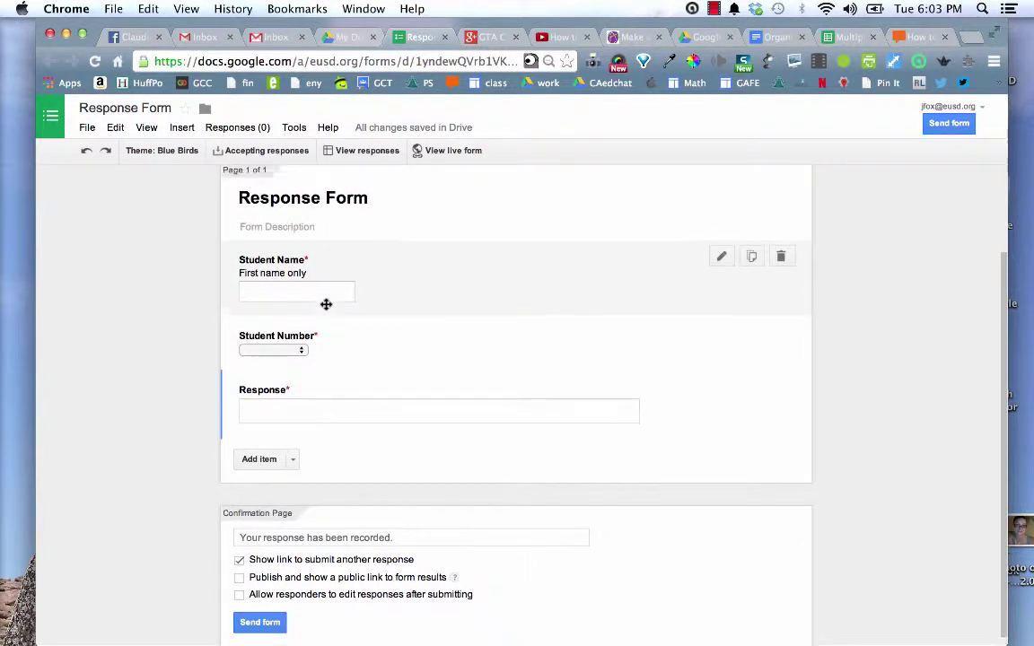
scroll(325, 305, up, 1)
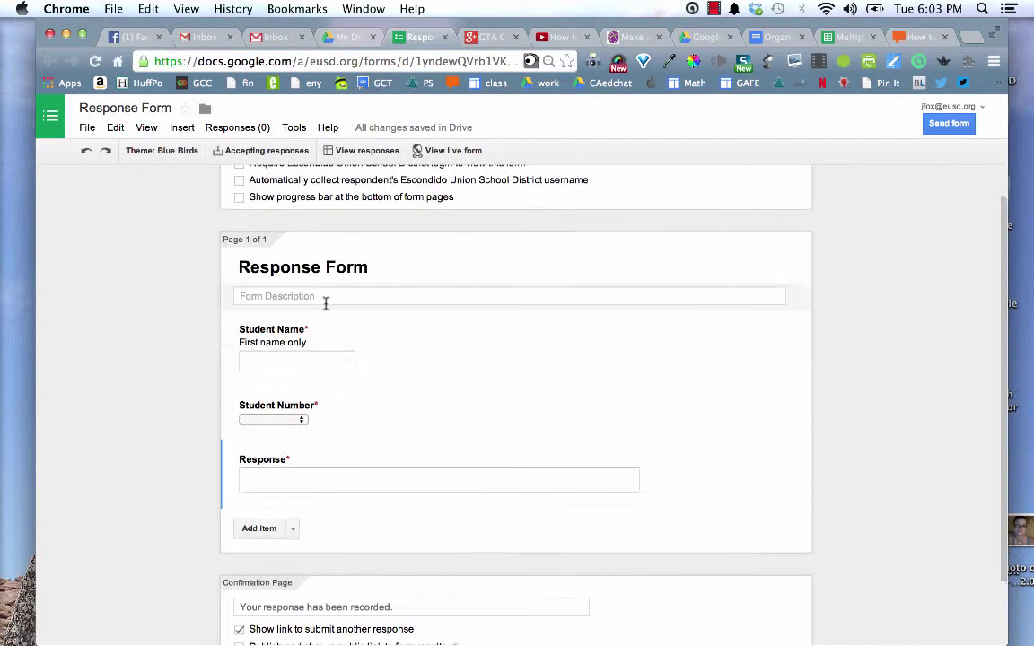
scroll(326, 304, down, 2)
scroll(326, 305, down, 1)
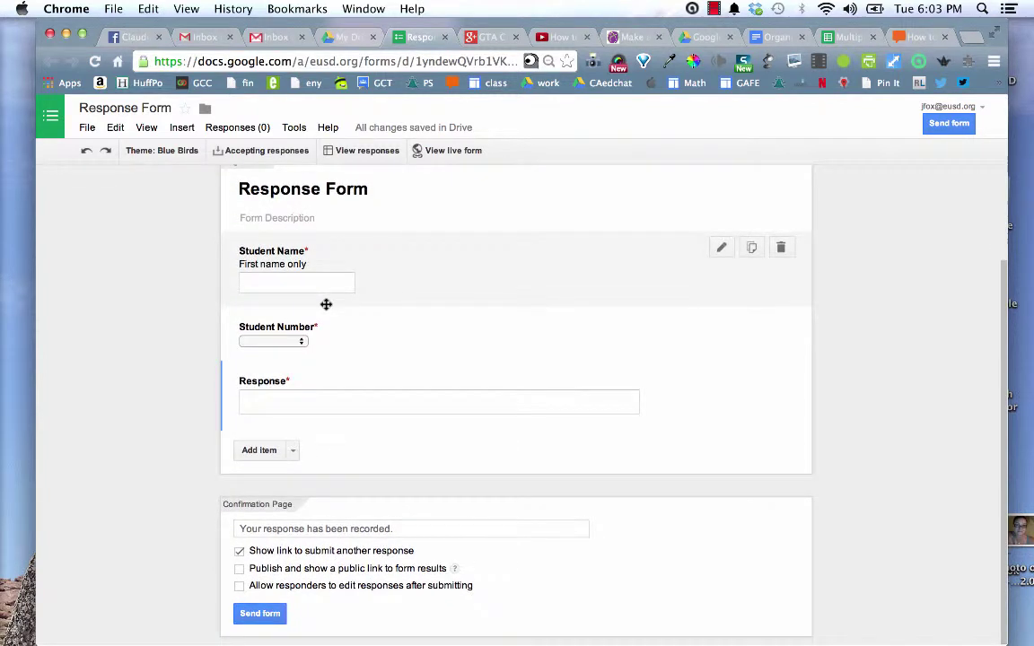
click(450, 153)
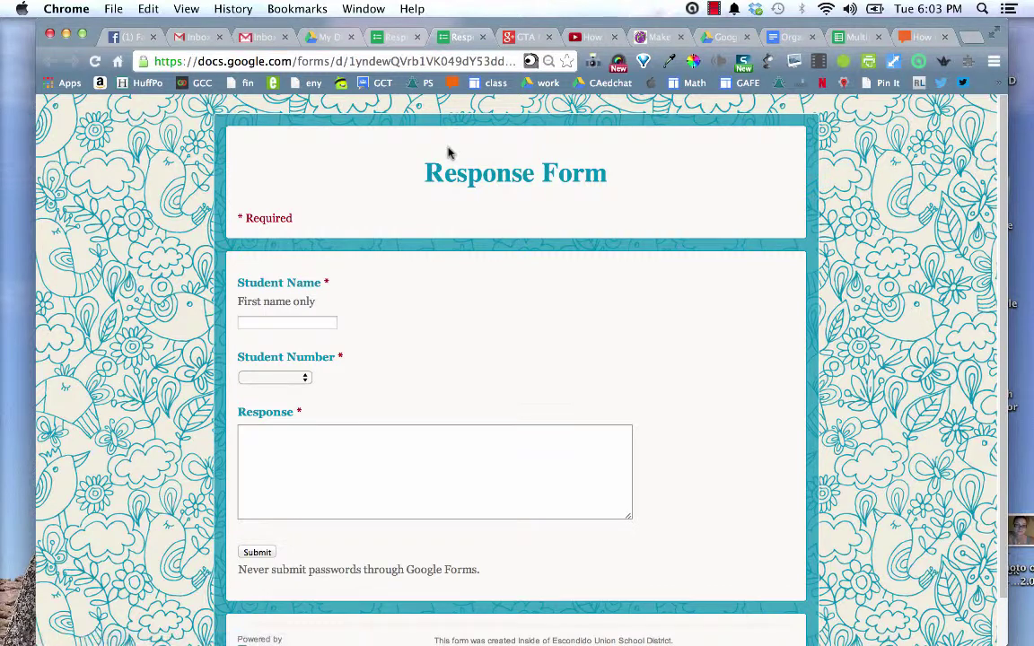
scroll(453, 311, down, 3)
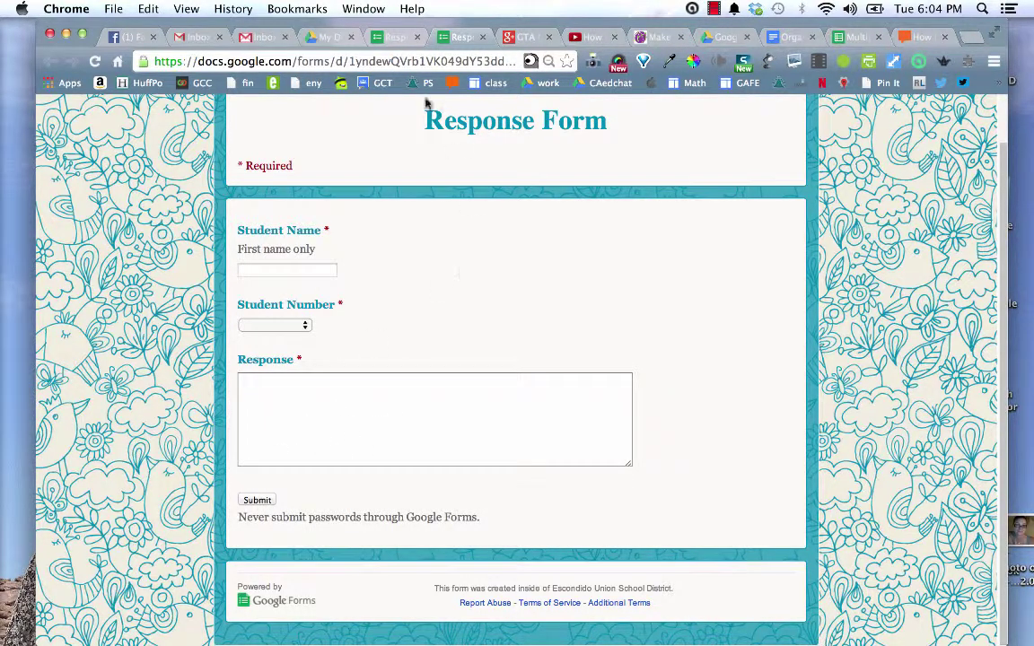
Step: Return to the form editor and turn off "Show link to submit another response" for the confirmation page
click(393, 37)
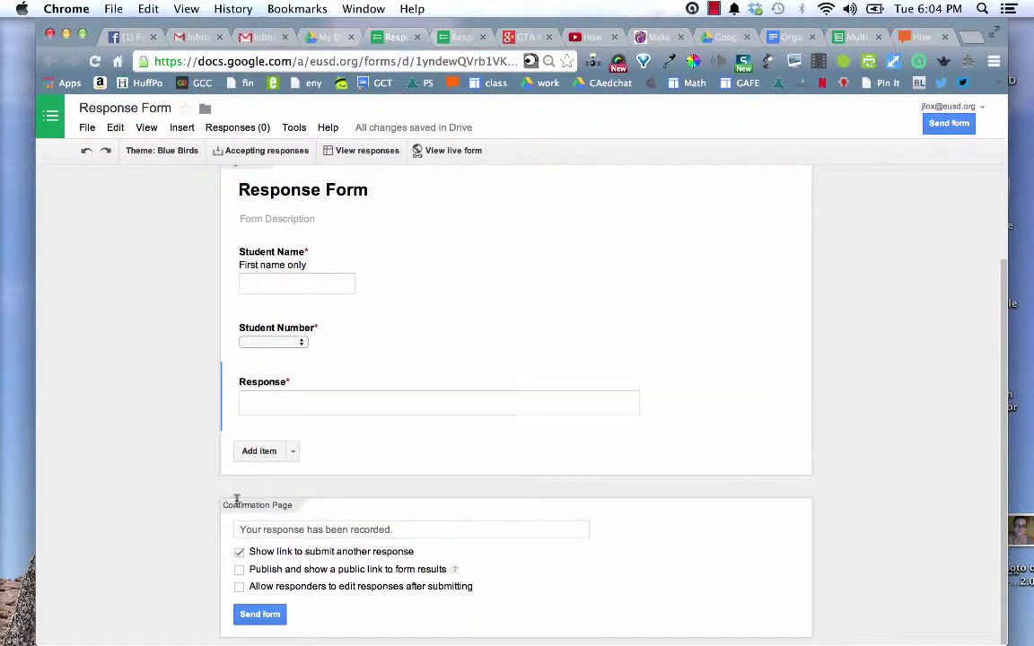
click(410, 529)
mouse_move(410, 529)
mouse_down()
mouse_move(211, 533)
mouse_move(428, 529)
mouse_up()
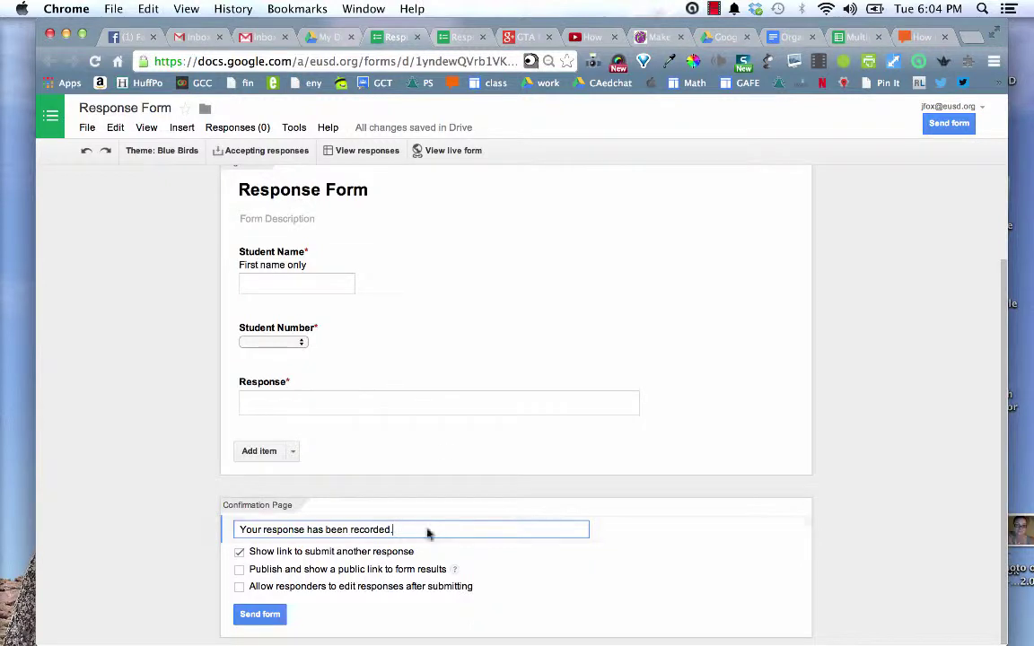
click(451, 37)
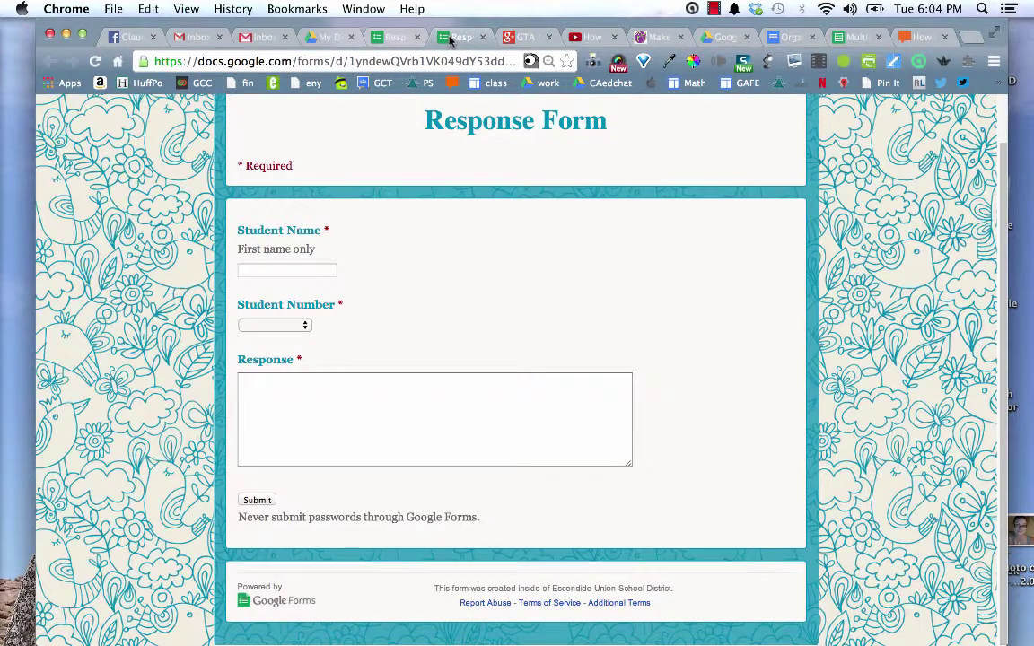
click(400, 36)
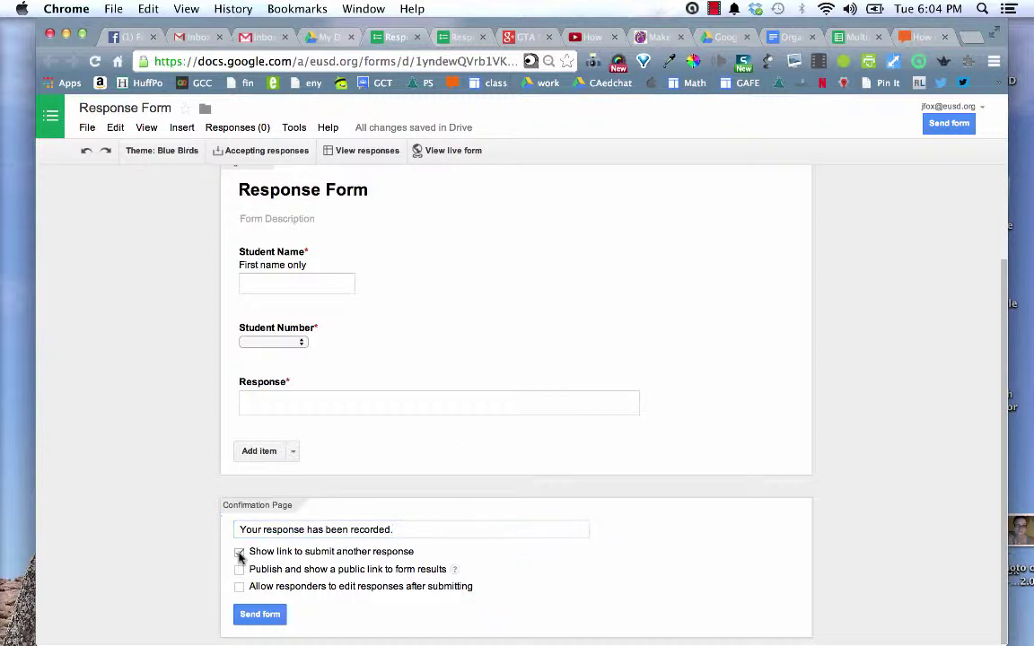
click(240, 553)
mouse_move(455, 570)
scroll(498, 563, down, 1)
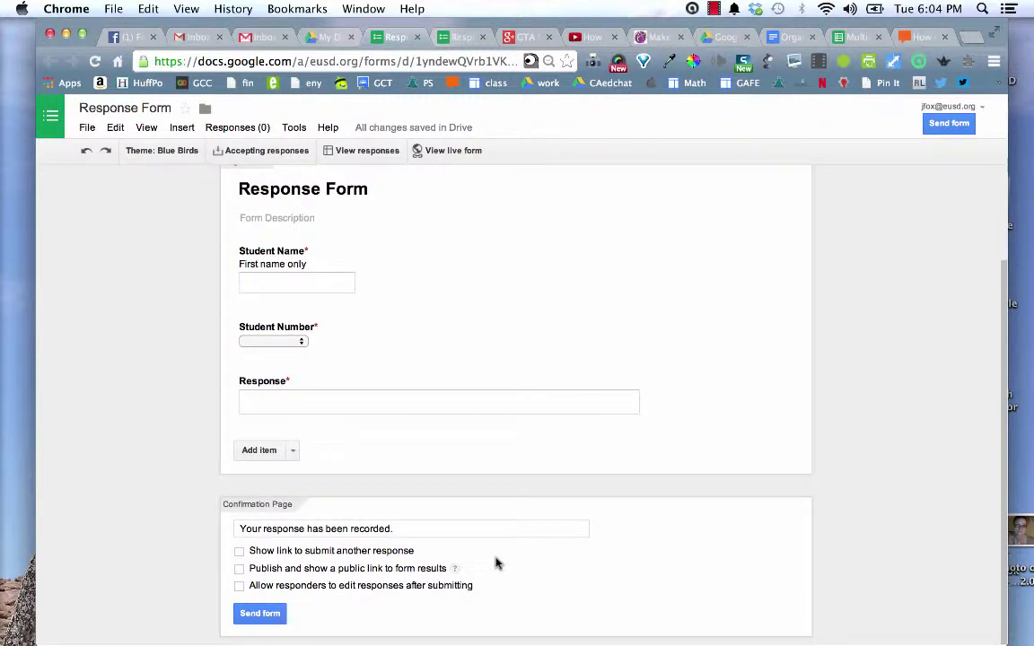
Step: Open the live form again and copy its full web address
scroll(499, 563, up, 5)
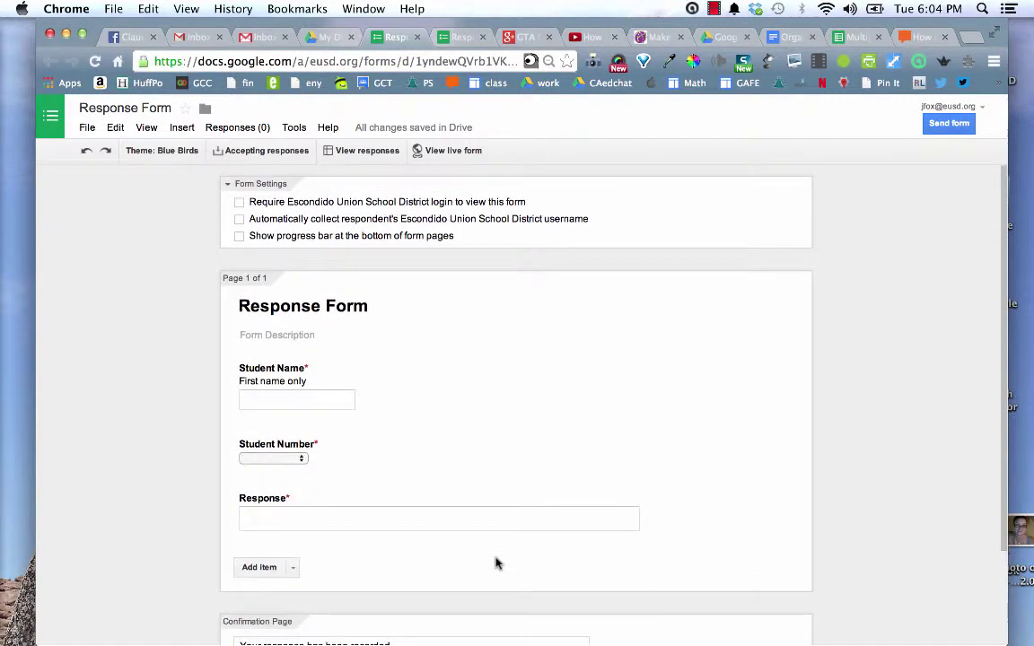
mouse_move(459, 360)
click(446, 153)
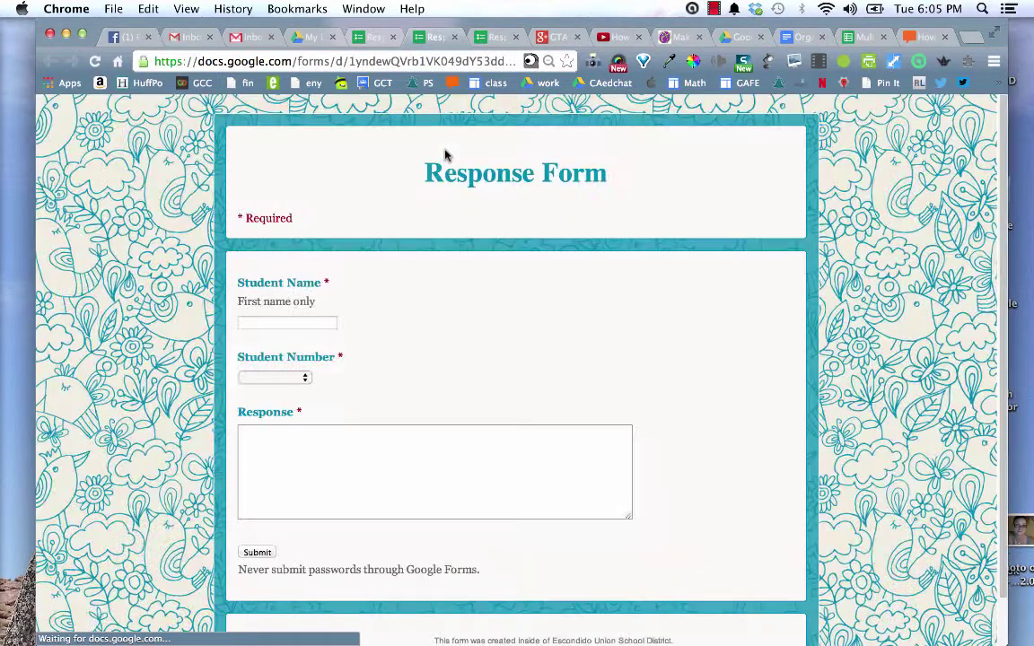
click(155, 60)
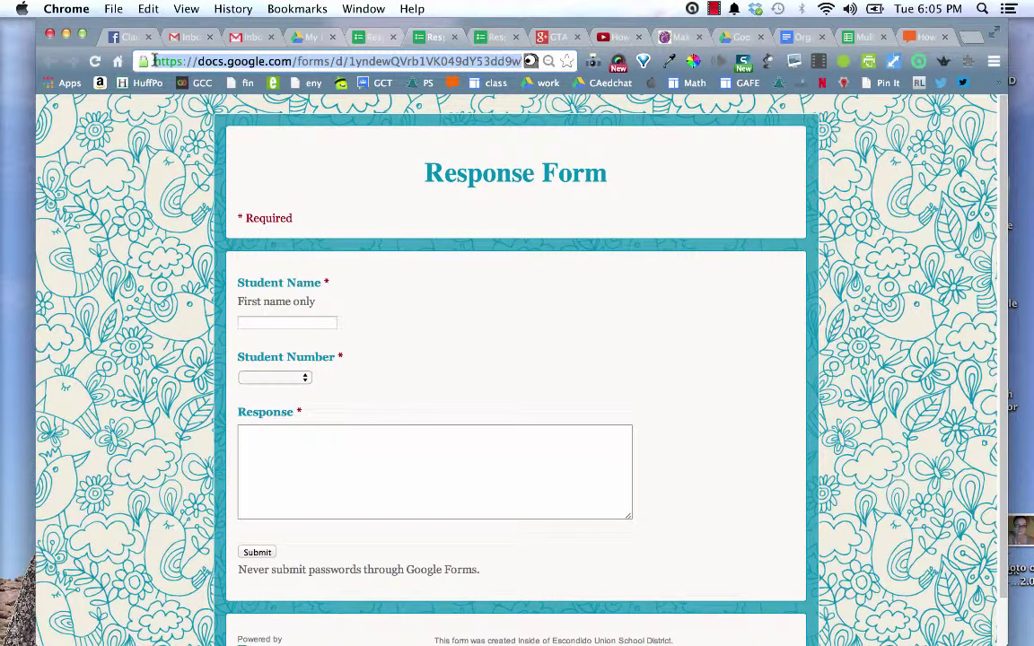
key(super+c)
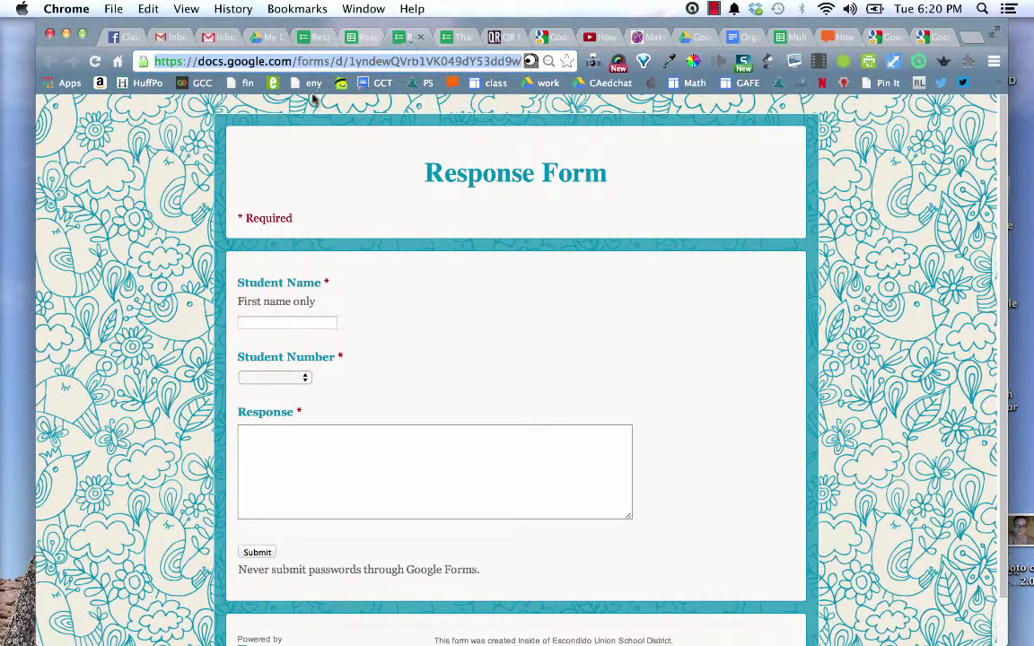
key(super+c)
Step: Open the Google URL shortener at goo.gl on a new browser page
click(971, 36)
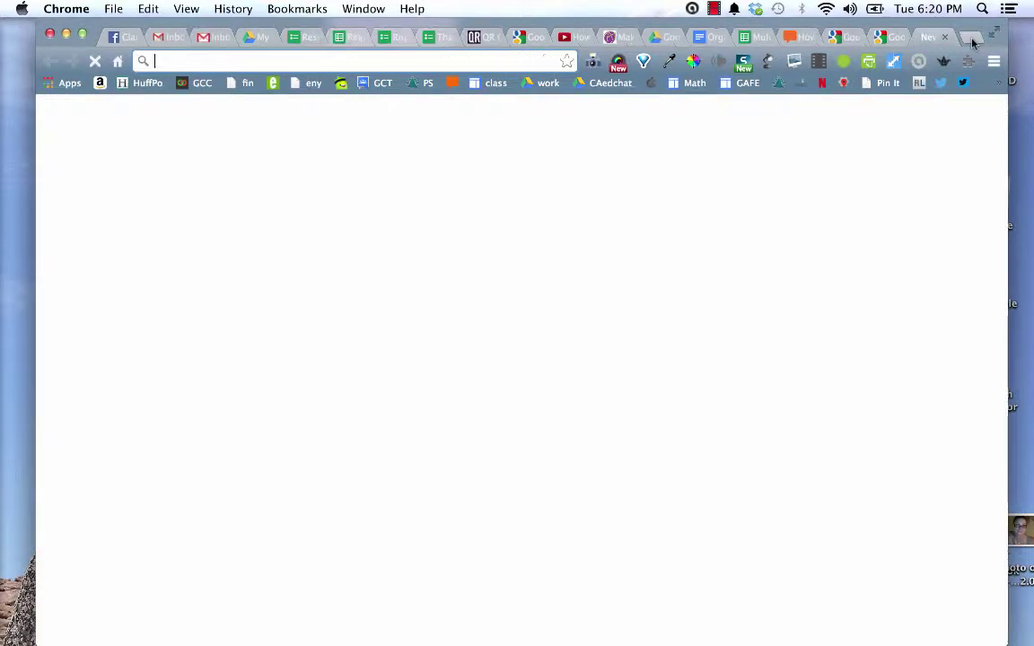
text(goo.gl)
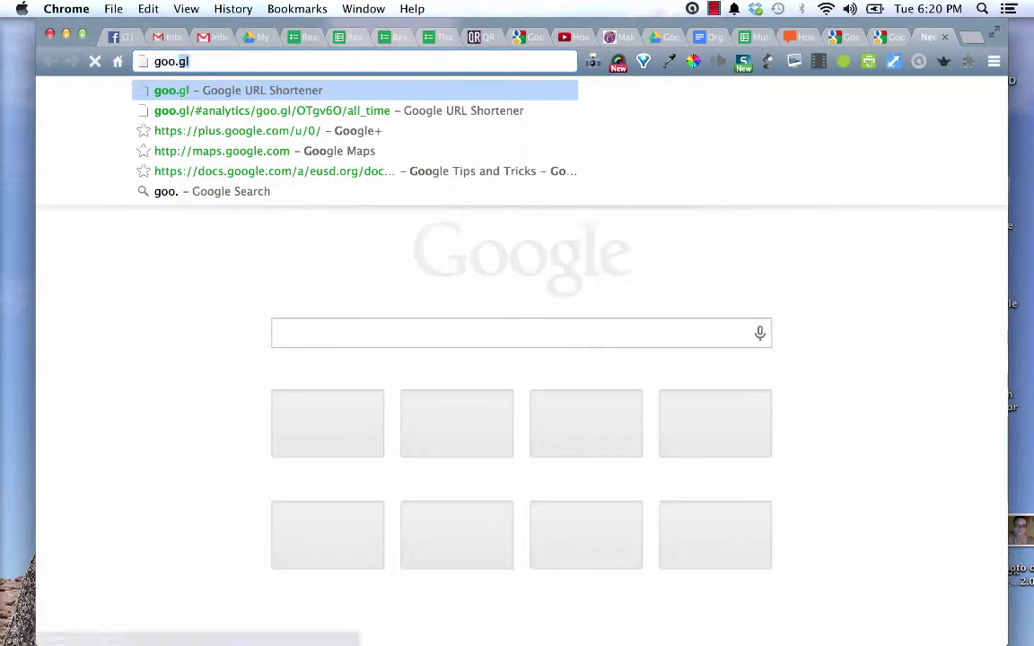
key(Return)
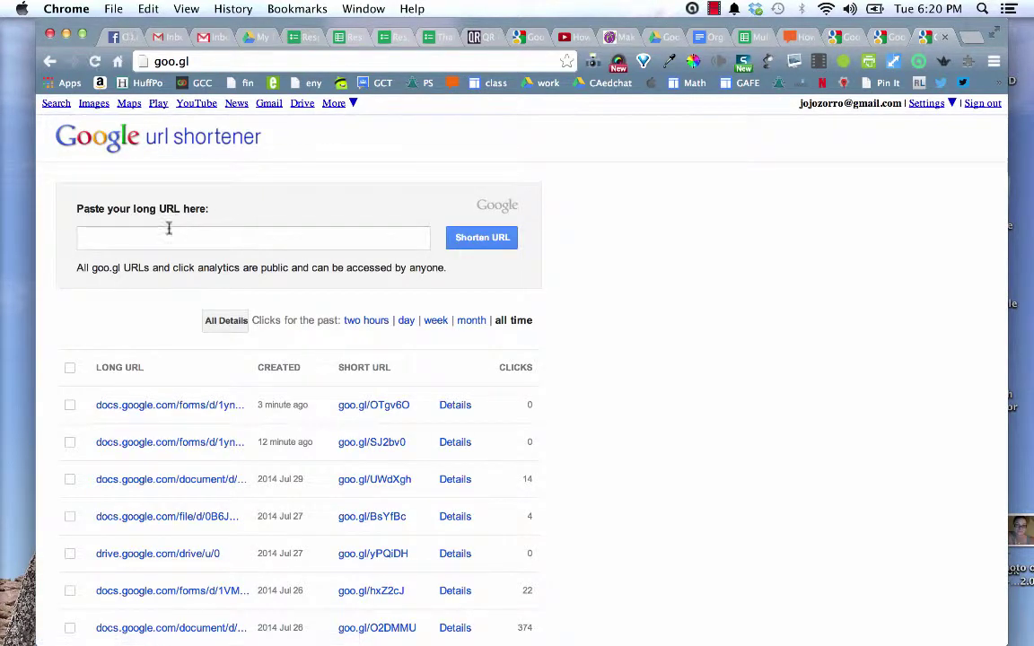
Step: Shorten the copied form address and open the details of the new short link
click(167, 240)
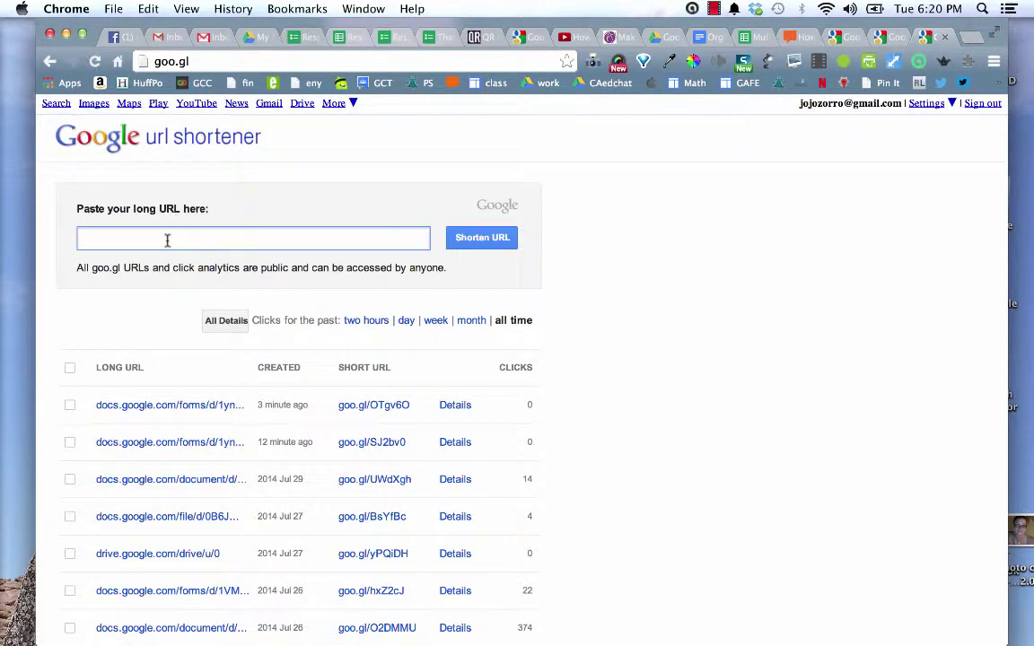
key(super+v)
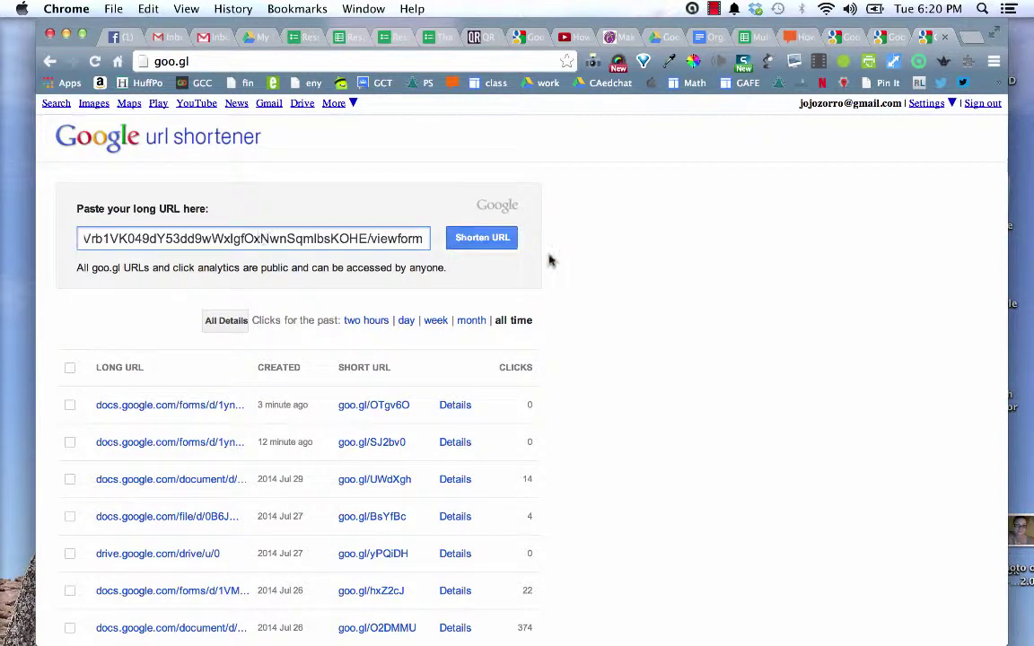
click(483, 239)
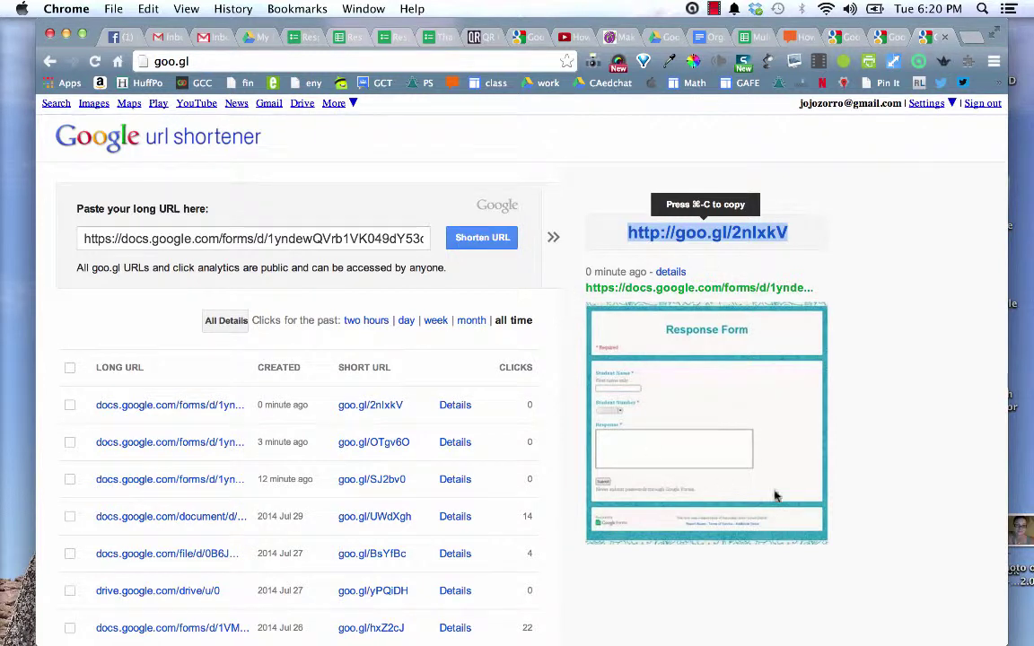
click(672, 274)
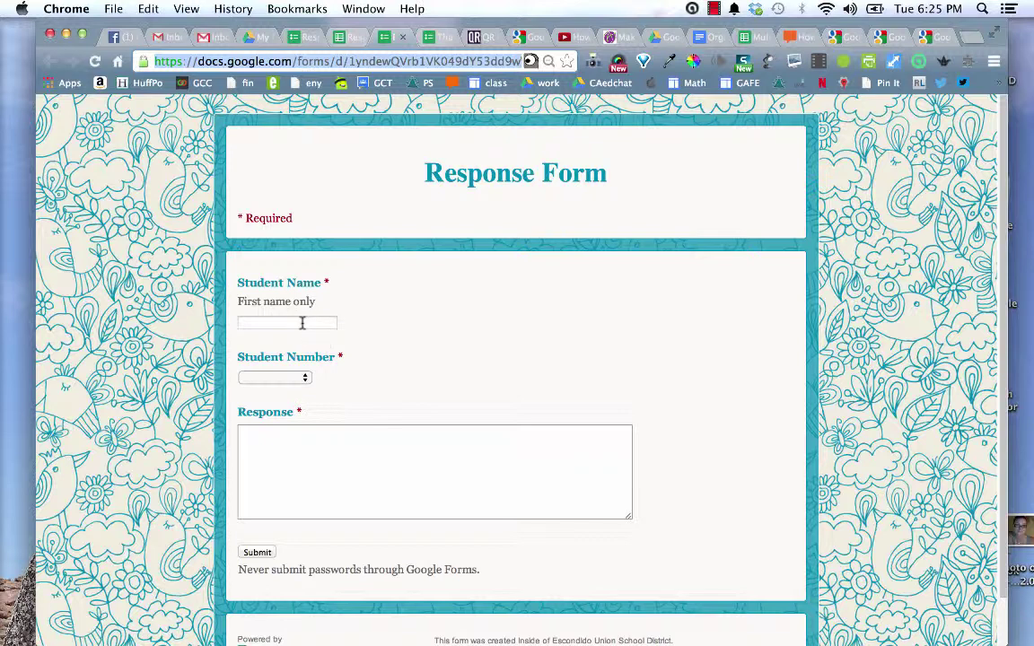
Step: Fill in the student's first name and choose student number 3 on the live form
click(302, 324)
text(Jo-Ann)
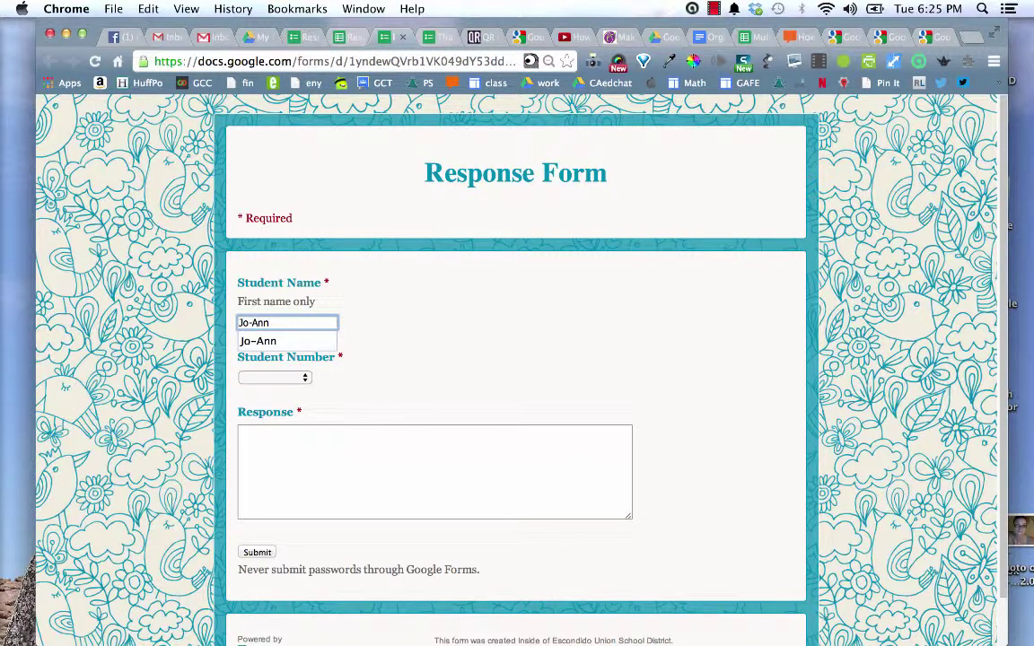
click(270, 341)
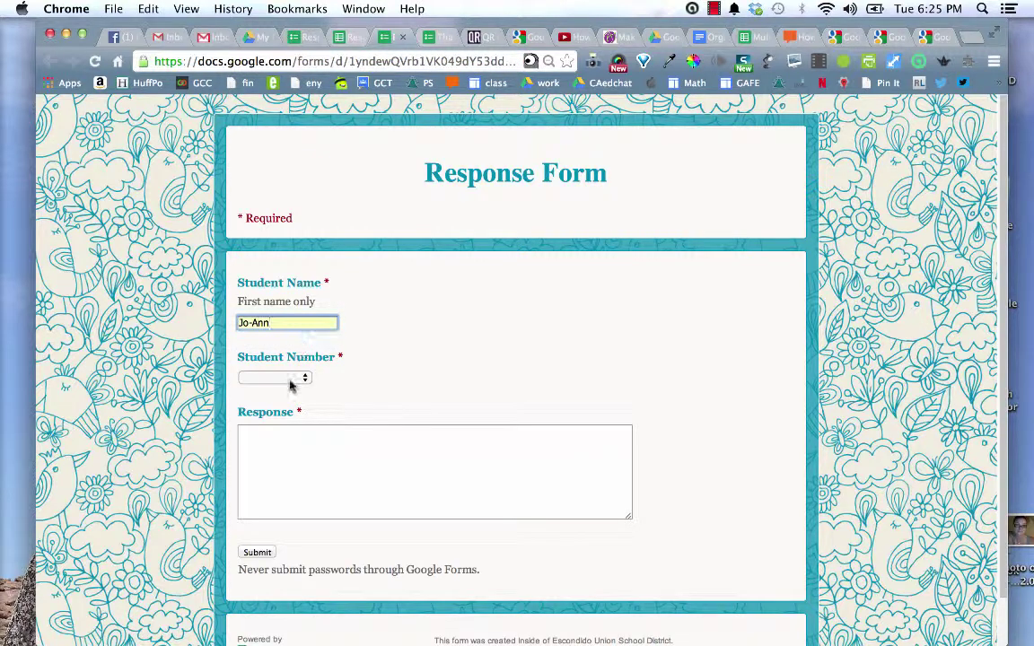
click(274, 377)
click(280, 429)
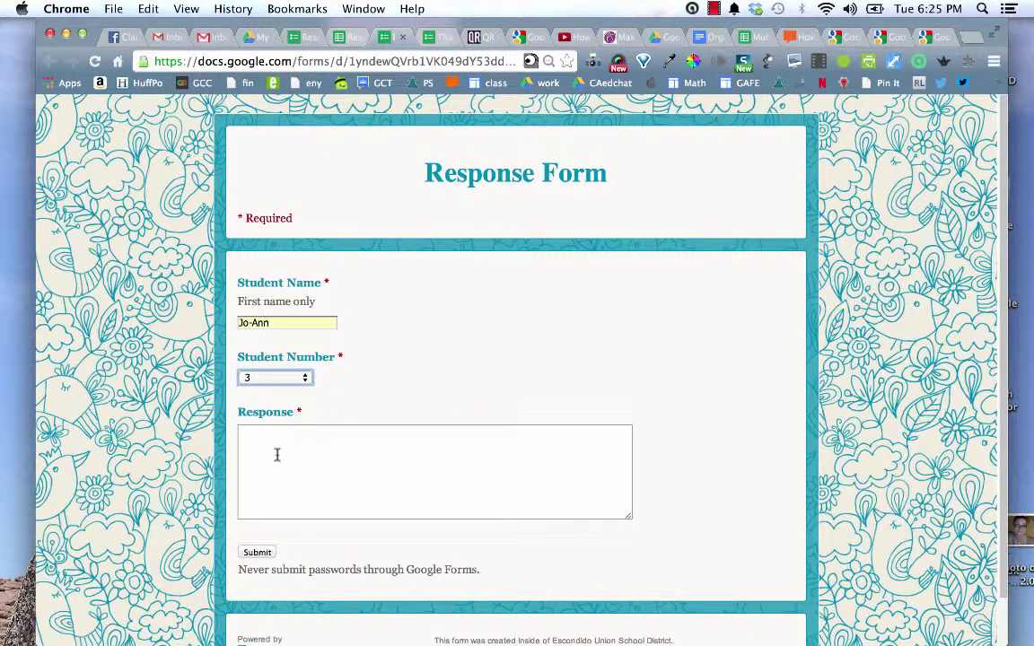
Step: Replace the entry in the Student Name field with a different student's first name
click(278, 454)
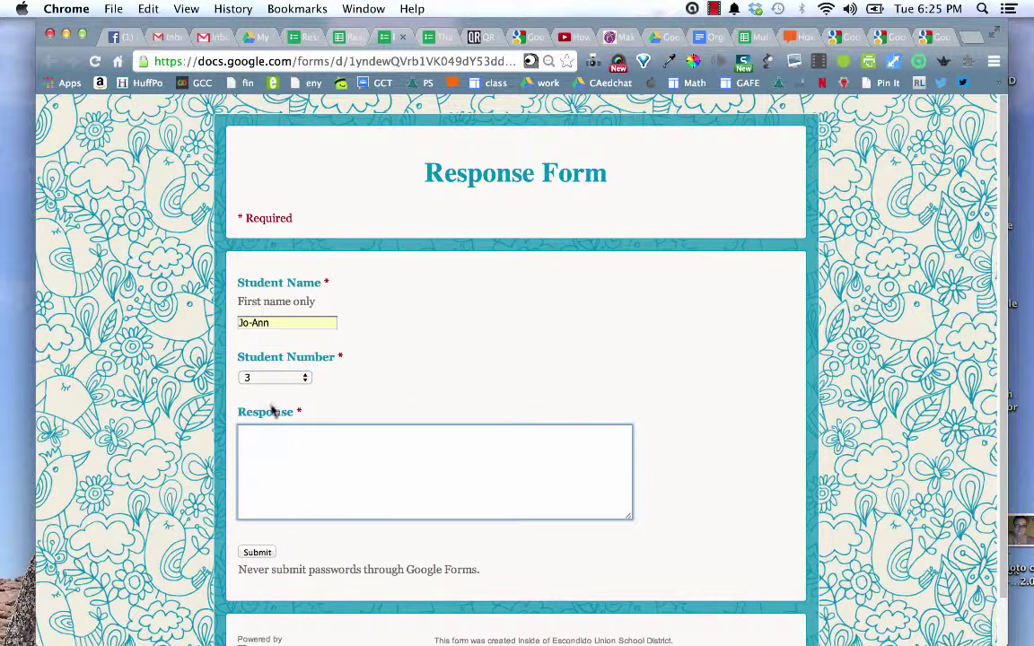
drag(291, 323, 183, 320)
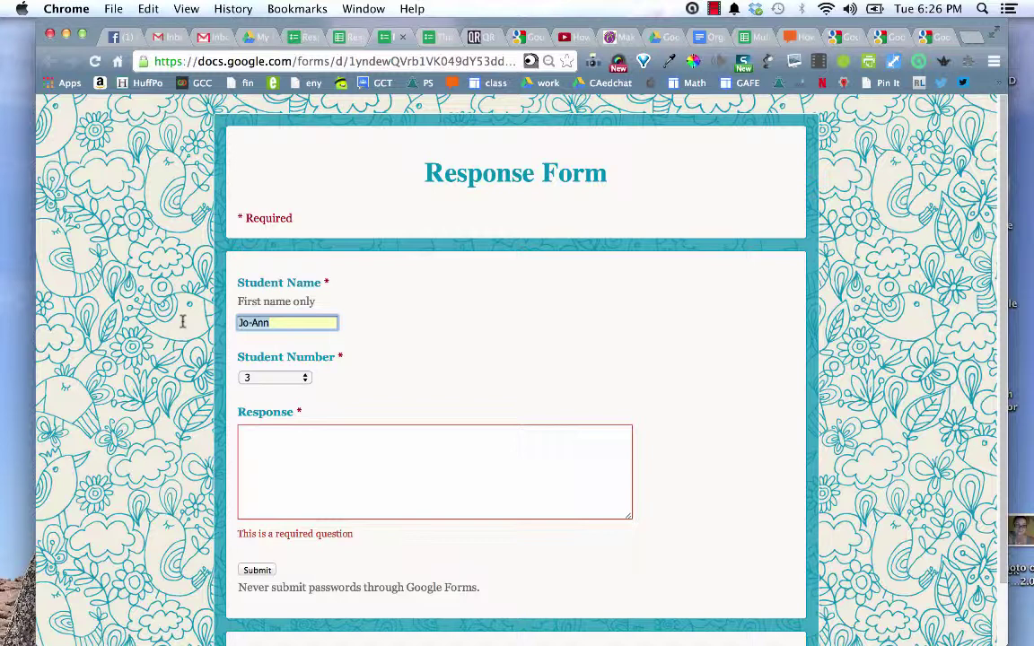
text(Janet)
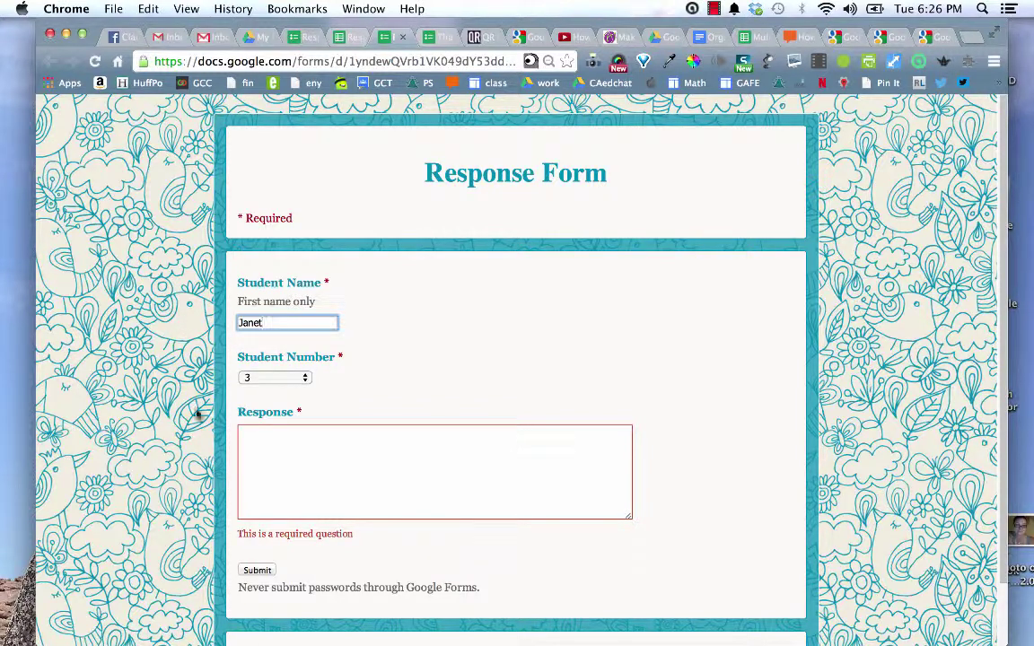
Step: Enter the response "I think Wonder is a great book because...." and submit the form
click(273, 437)
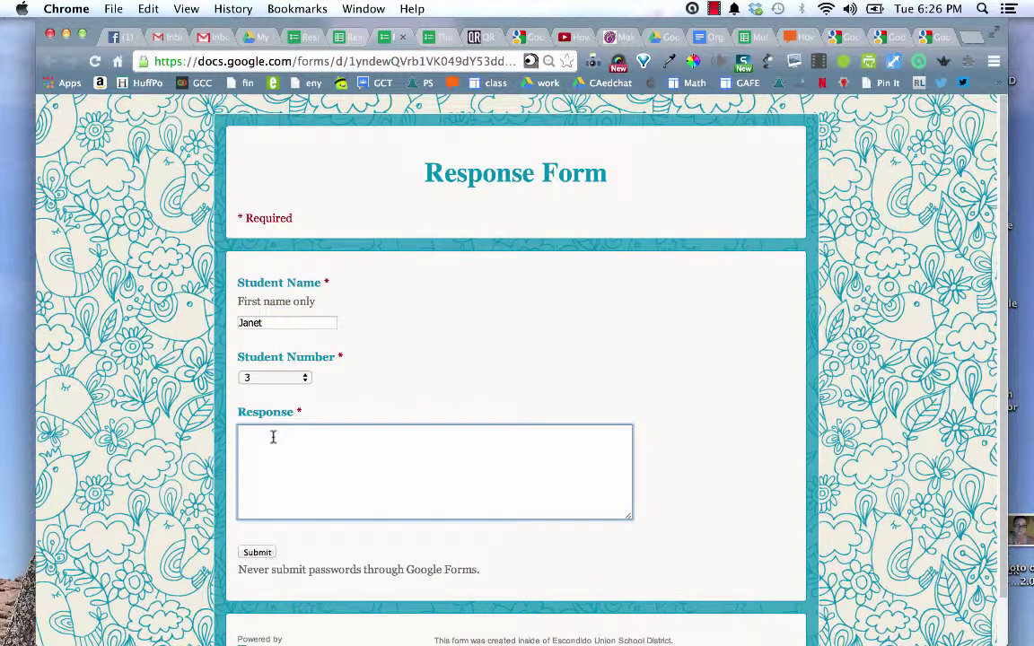
text(I think Wonder is a great book because....)
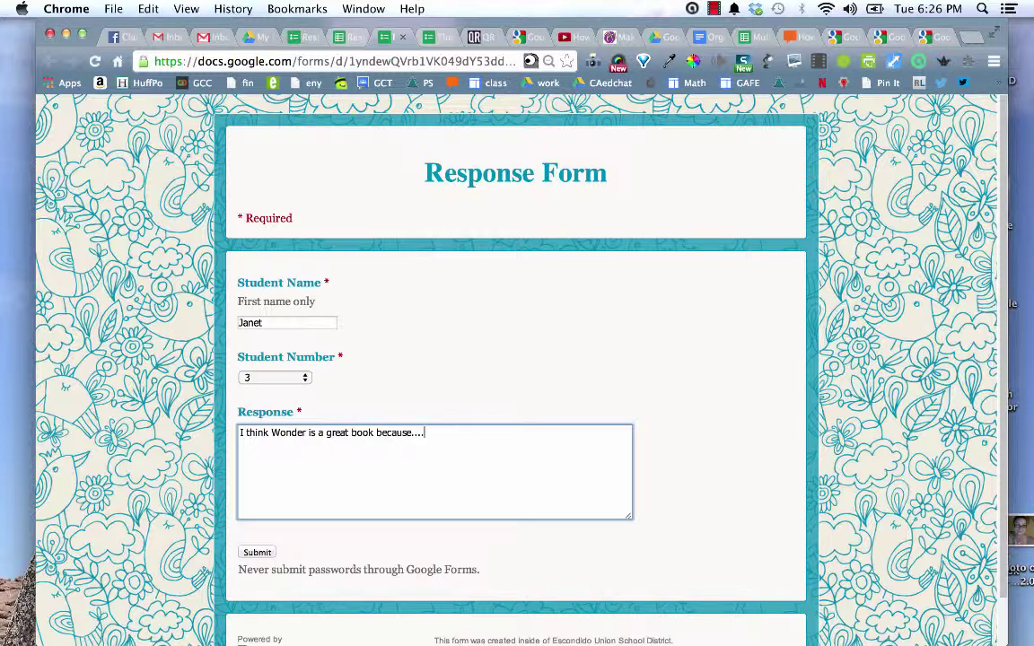
scroll(267, 434, down, 2)
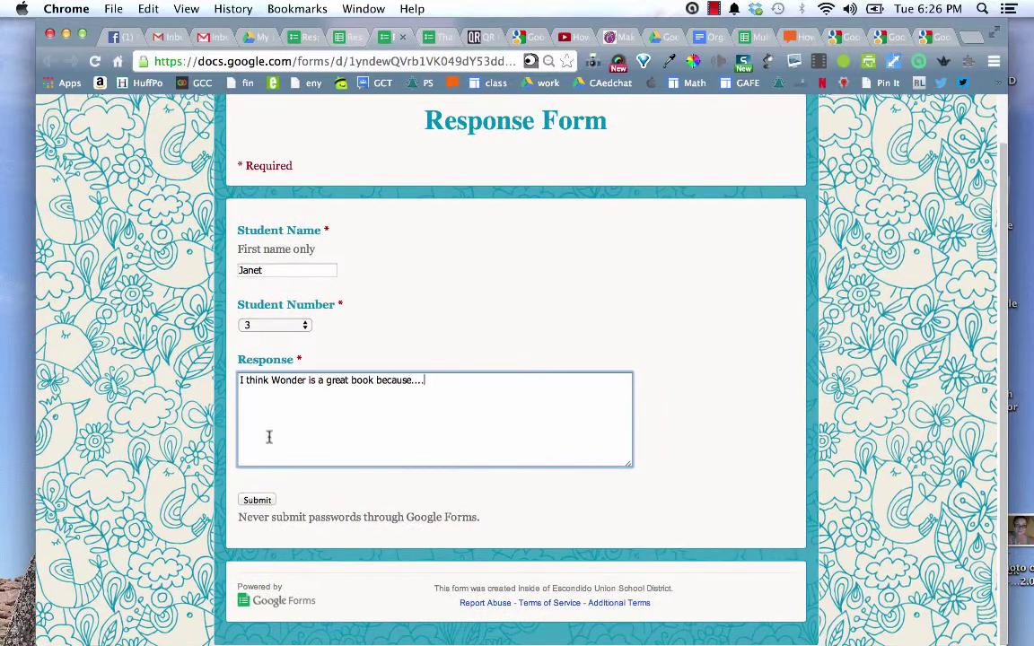
click(253, 501)
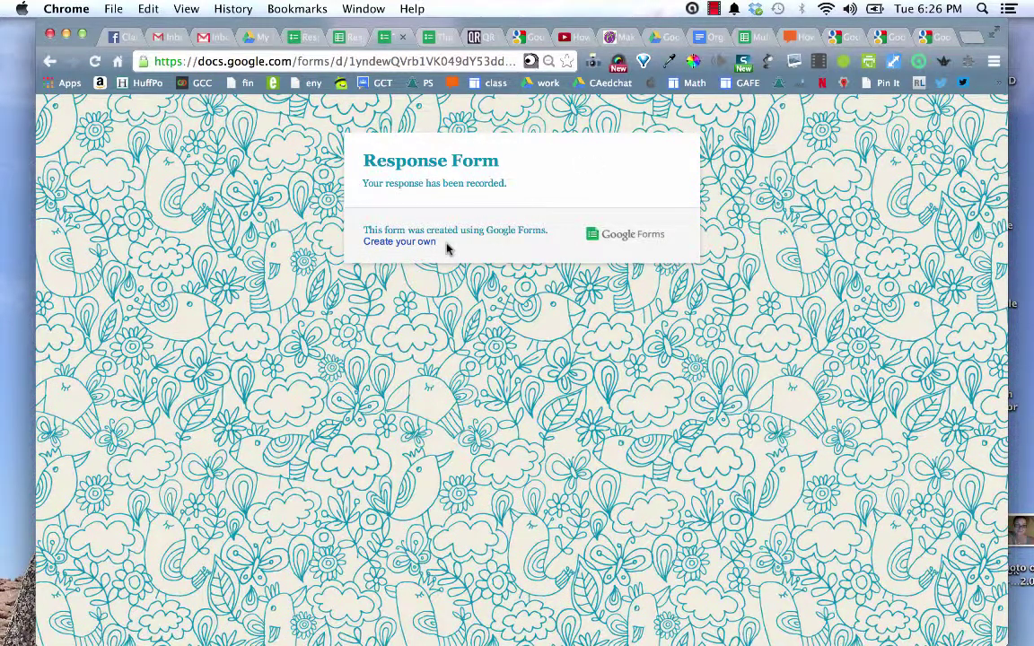
Step: Open the form's response spreadsheet from the form editor and review the student name, number and response in both submitted rows
click(296, 37)
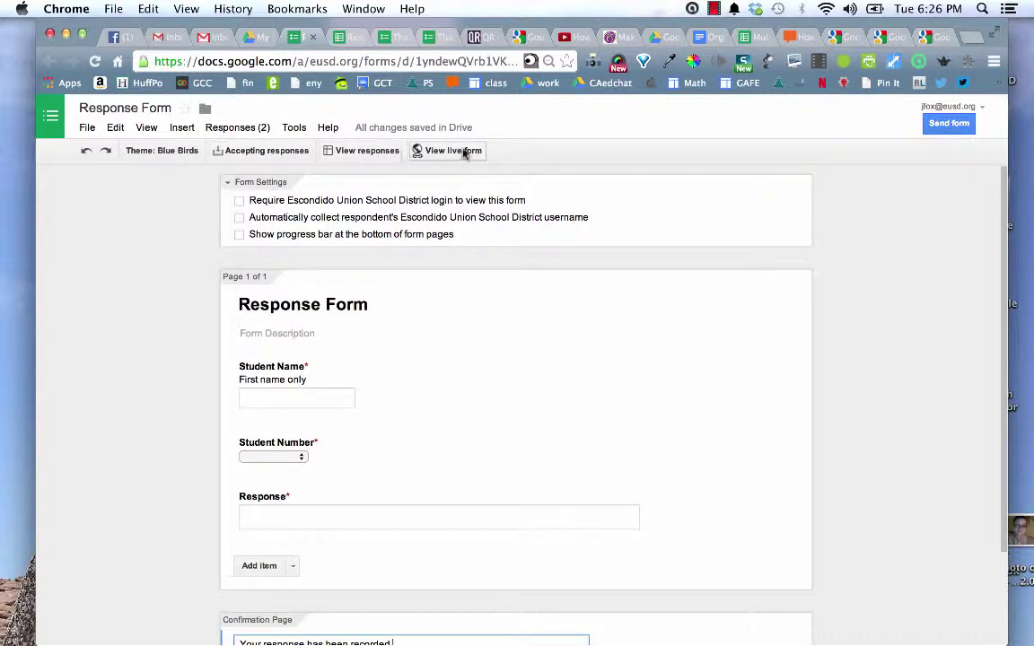
click(359, 152)
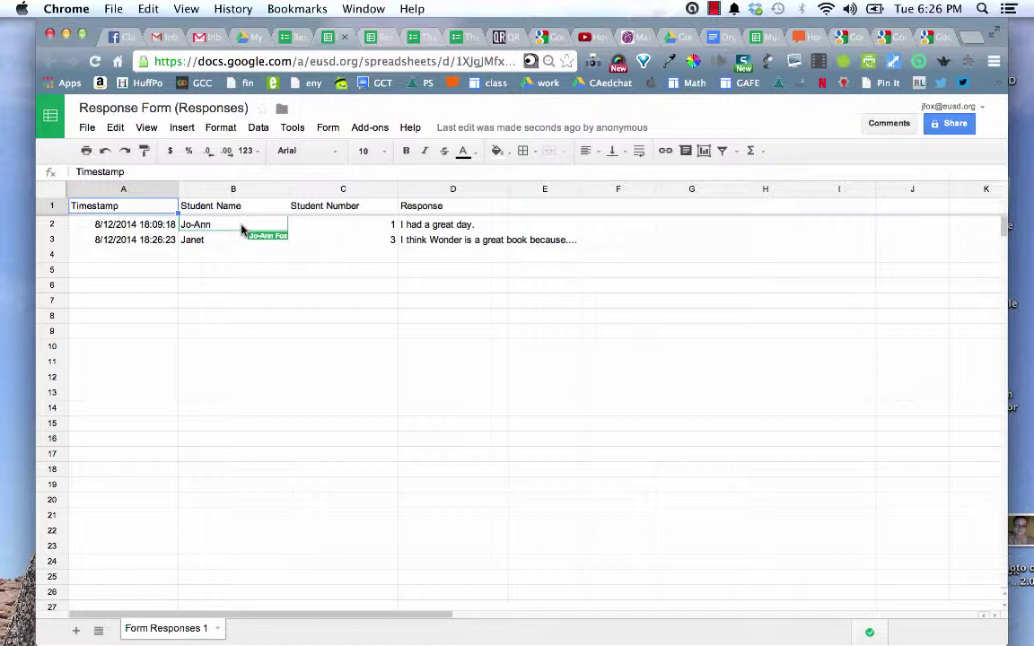
click(218, 230)
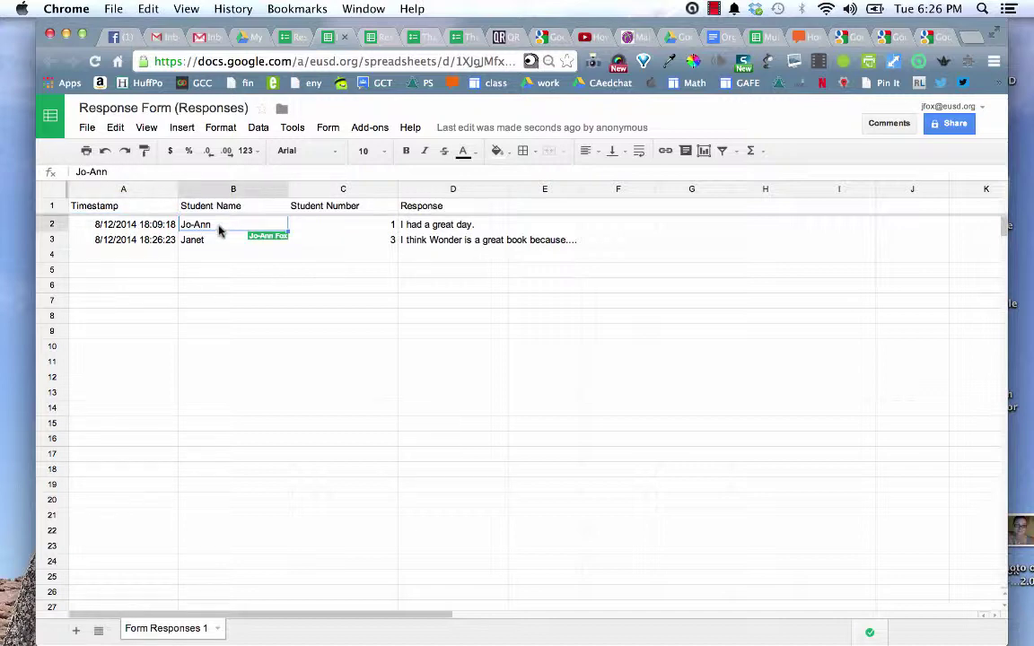
click(380, 229)
click(434, 230)
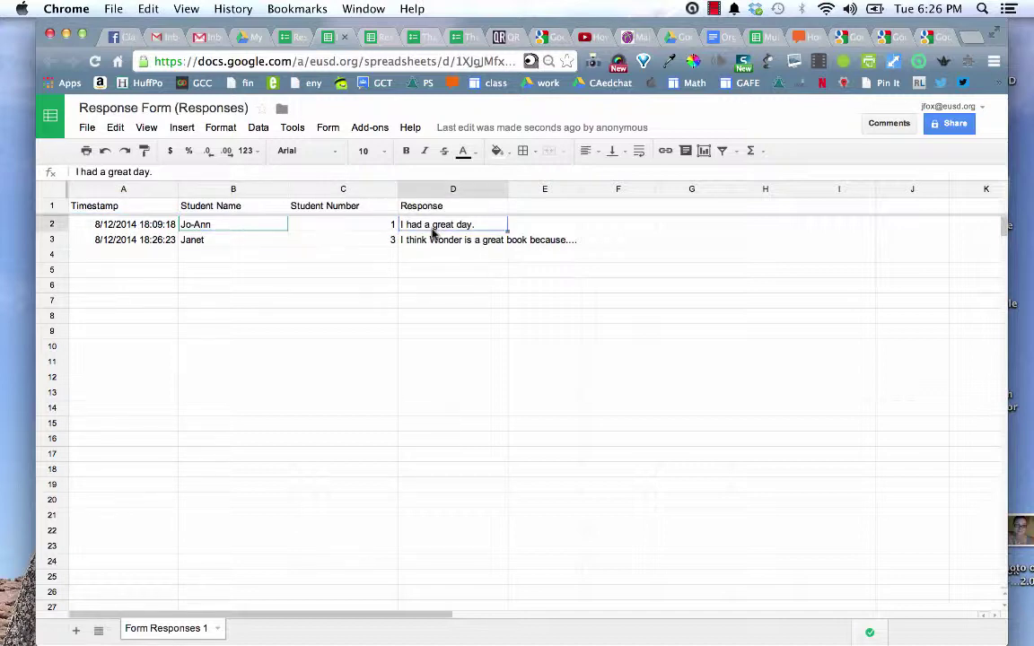
click(153, 241)
click(194, 241)
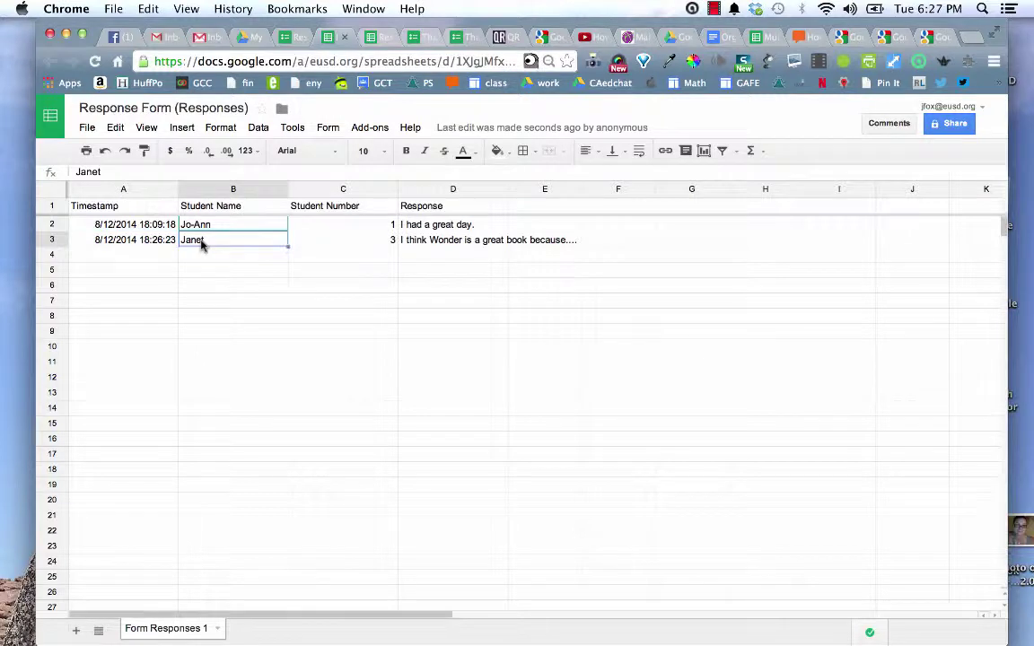
click(327, 240)
click(427, 240)
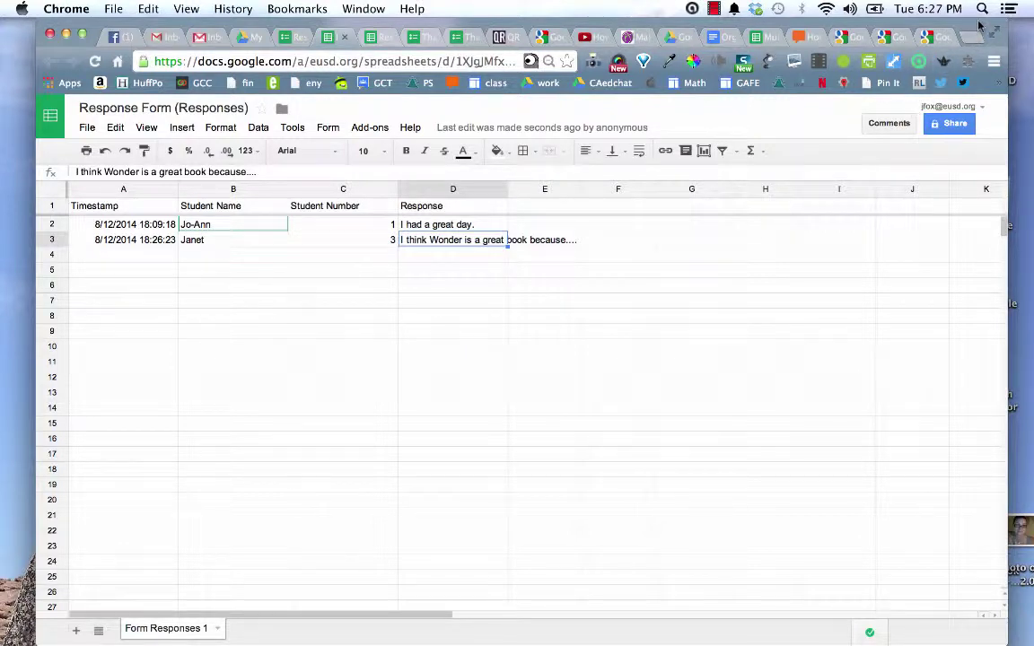
drag(981, 25, 598, 9)
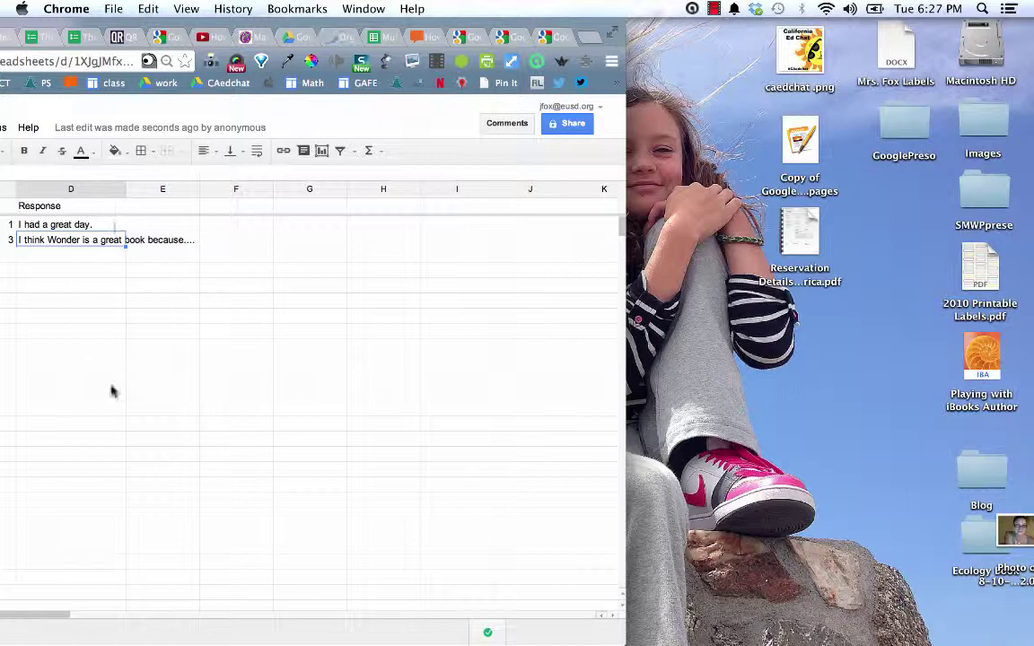
drag(593, 24, 984, 12)
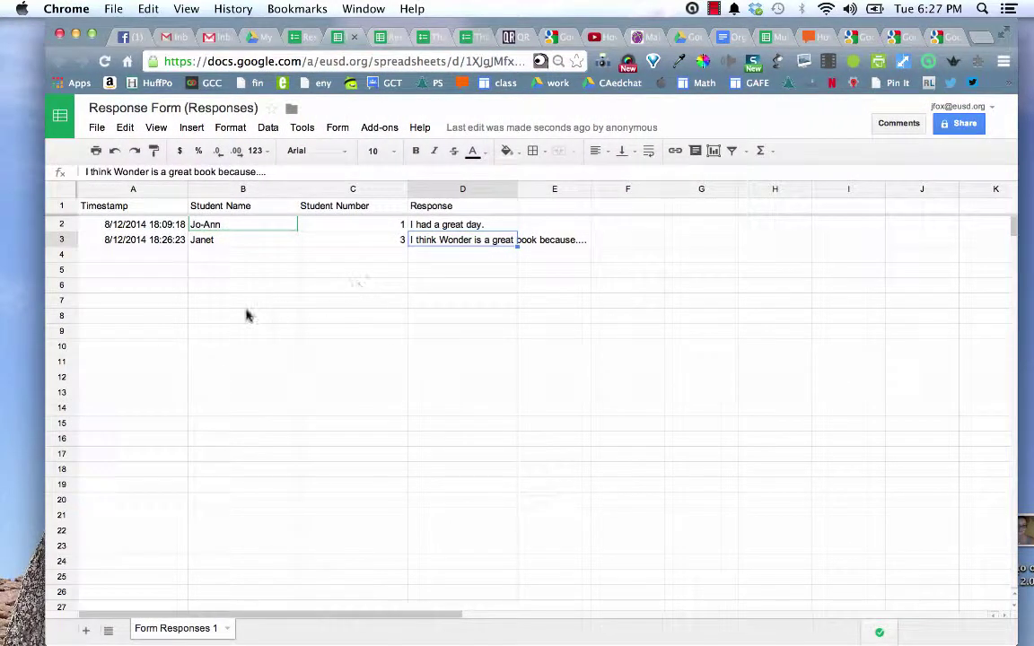